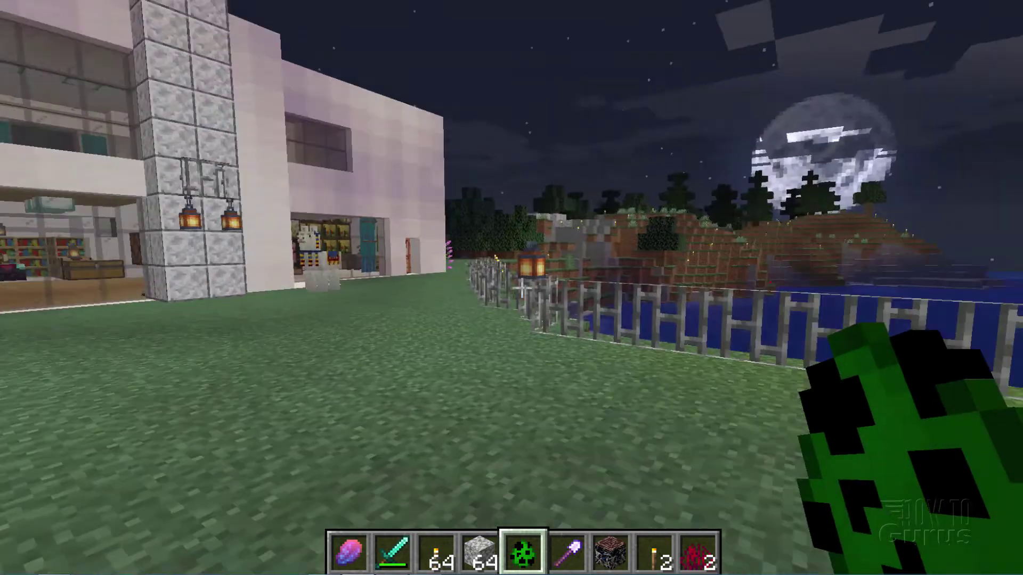
Walk up to the fenced pen to show the tan and green creepers.
{"action": "key", "text": "w"}
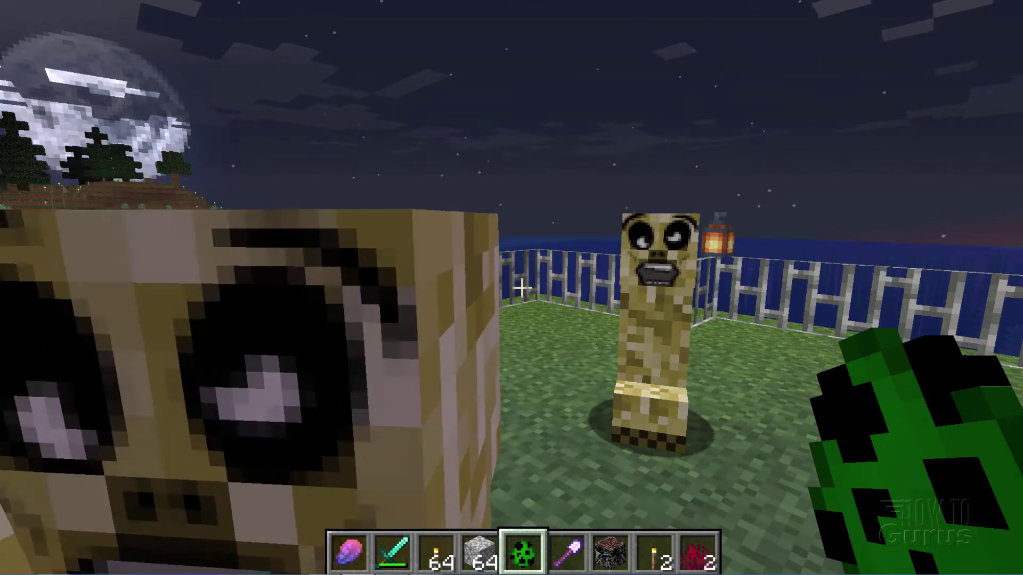
{"action": "key", "text": "s"}
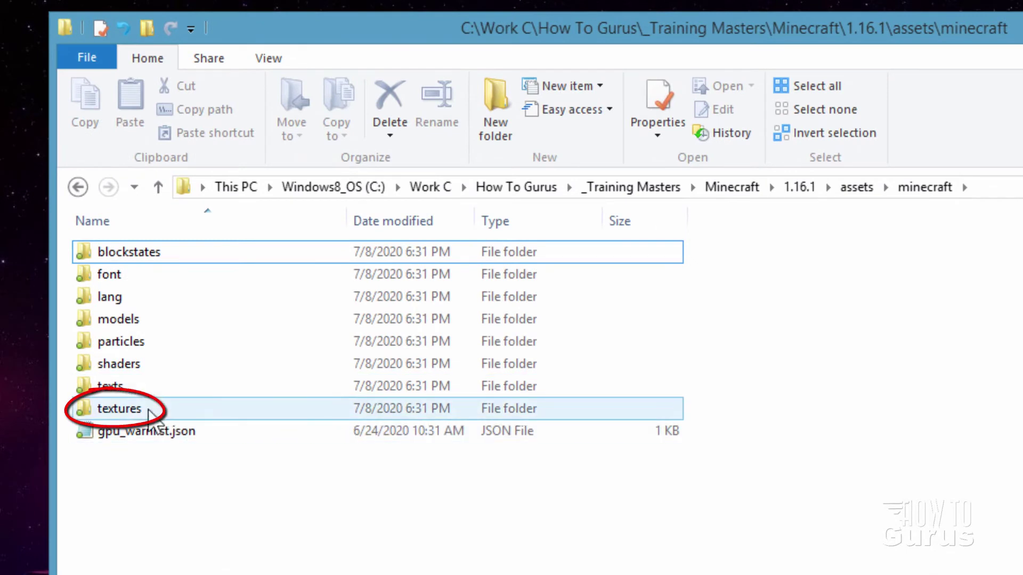
Open textures\entity, briefly looking inside the cat folder before returning.
{"action": "left_click", "coordinate": [101, 416]}
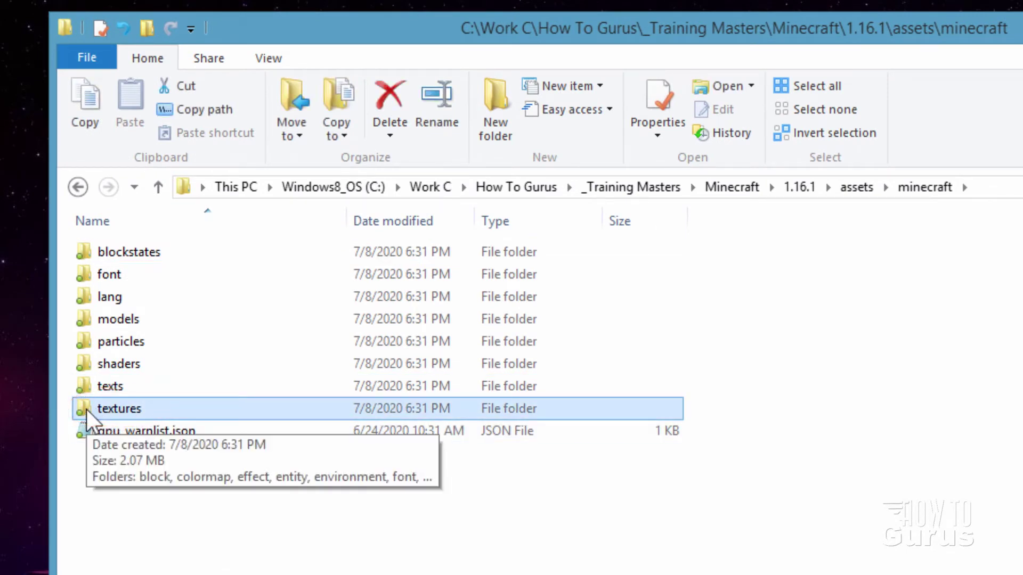
{"action": "double_click", "coordinate": [87, 410]}
{"action": "left_click", "coordinate": [90, 319]}
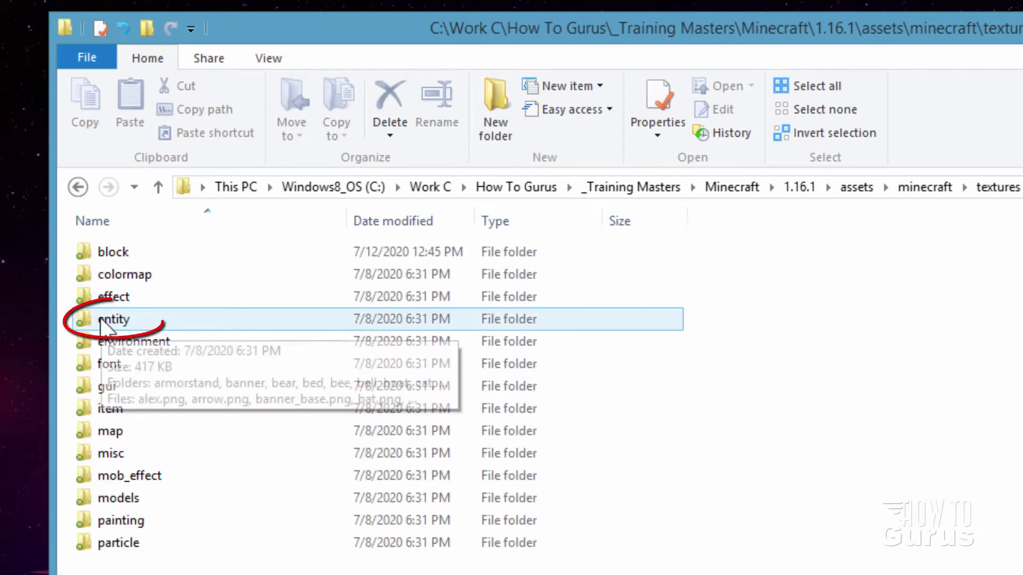
{"action": "double_click", "coordinate": [89, 320]}
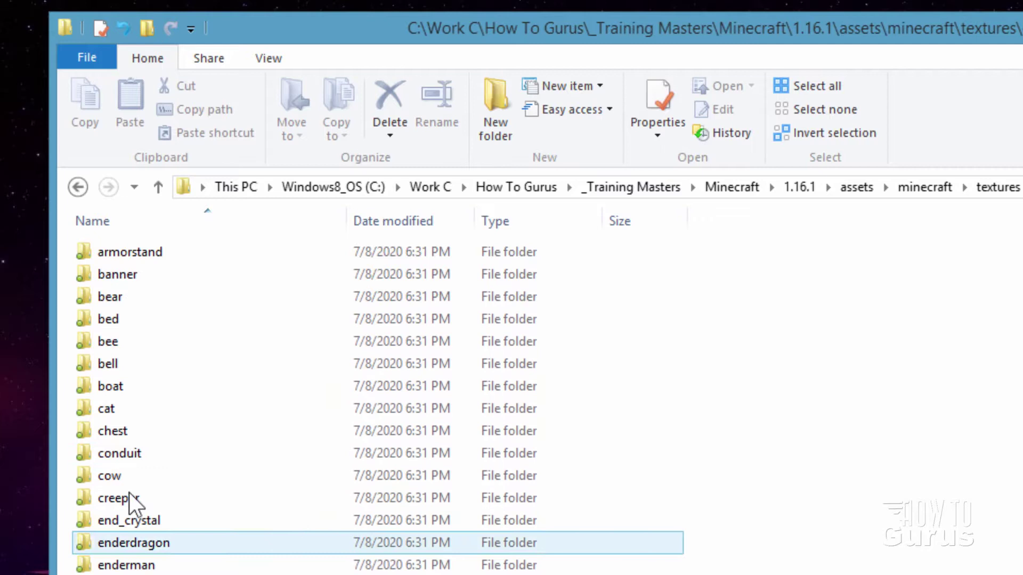
{"action": "double_click", "coordinate": [86, 408]}
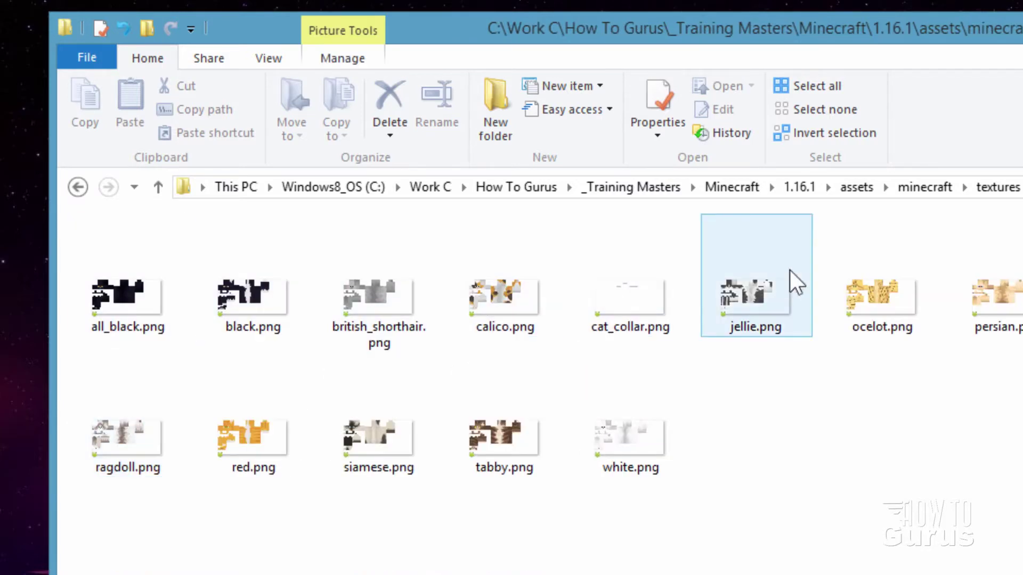
{"action": "key", "text": "alt+Left"}
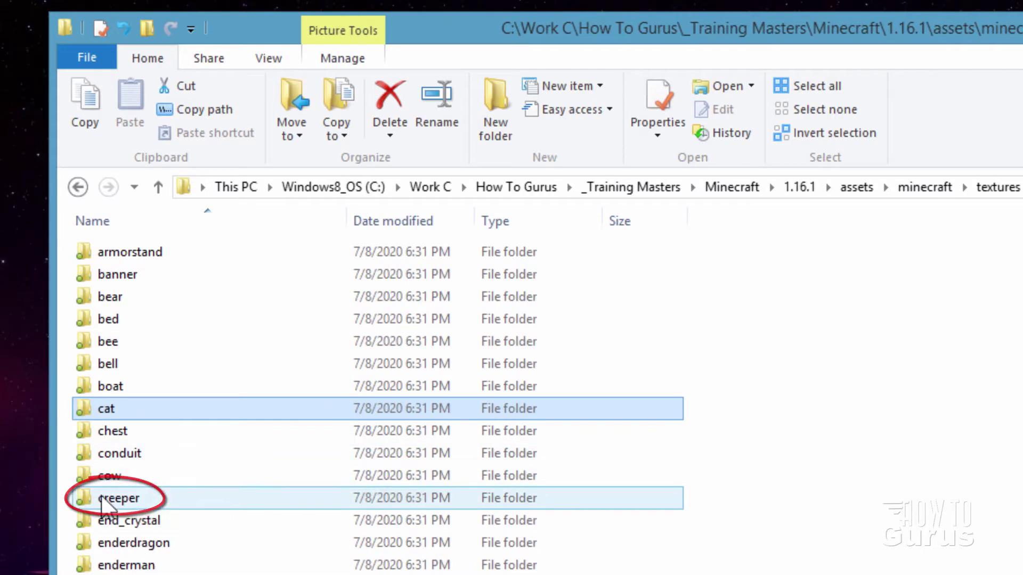
Open the creeper folder and select creeper.png.
{"action": "double_click", "coordinate": [117, 498]}
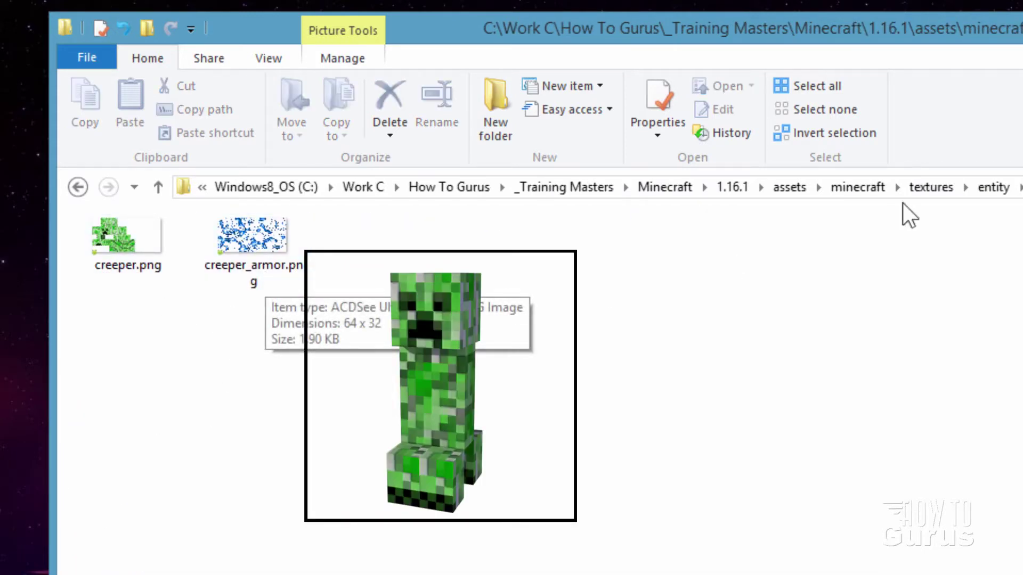
{"action": "left_click", "coordinate": [994, 187]}
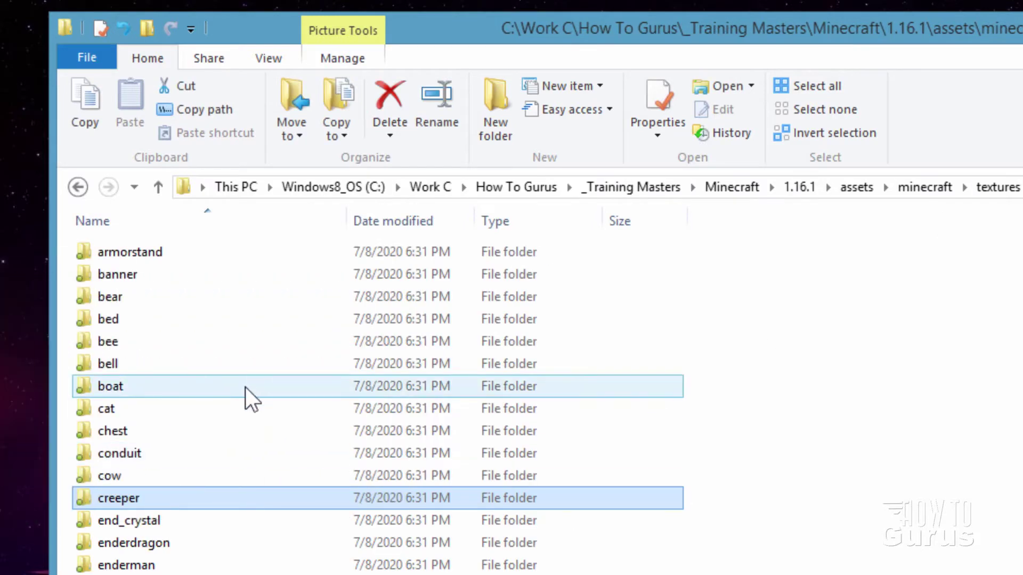
{"action": "scroll", "coordinate": [231, 380], "scroll_direction": "down", "scroll_amount": 14}
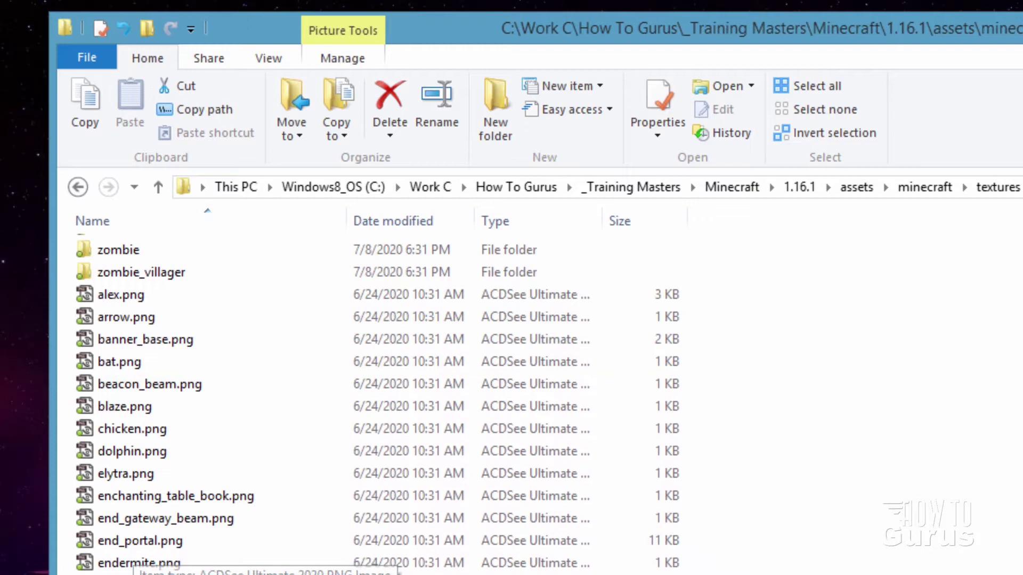
{"action": "left_click", "coordinate": [127, 431]}
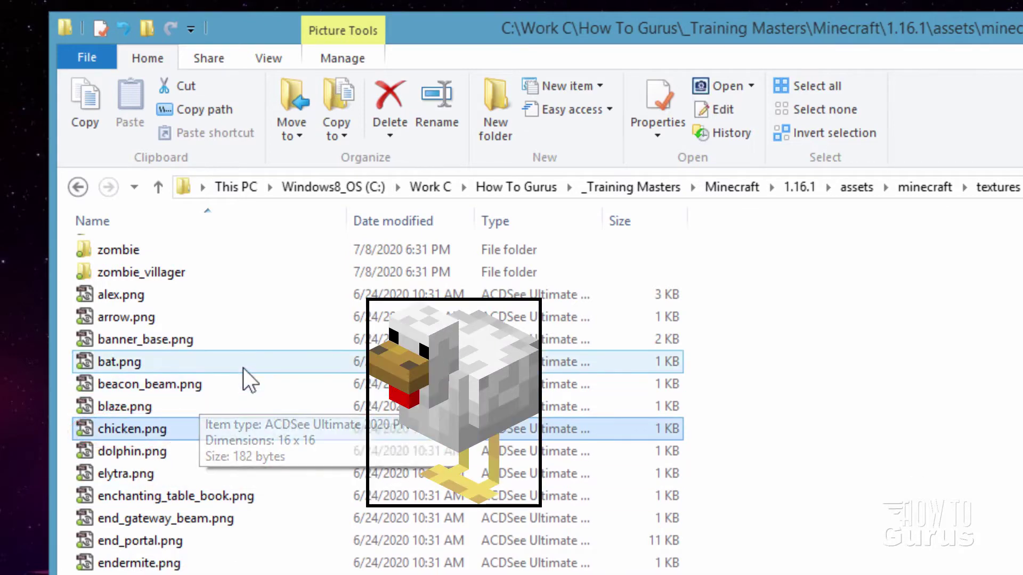
{"action": "scroll", "coordinate": [246, 379], "scroll_direction": "up", "scroll_amount": 10}
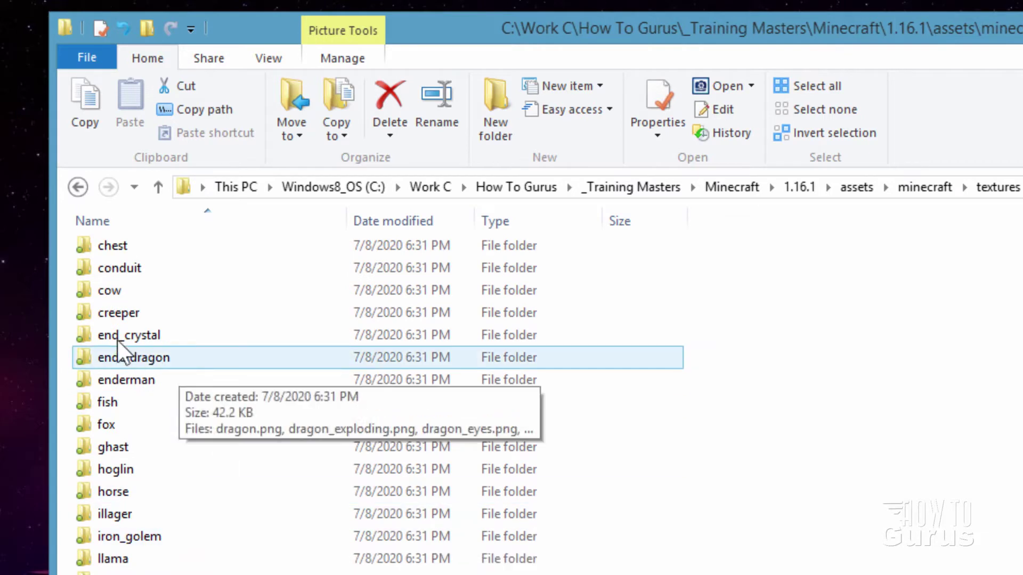
{"action": "left_click", "coordinate": [84, 312]}
{"action": "double_click", "coordinate": [98, 312]}
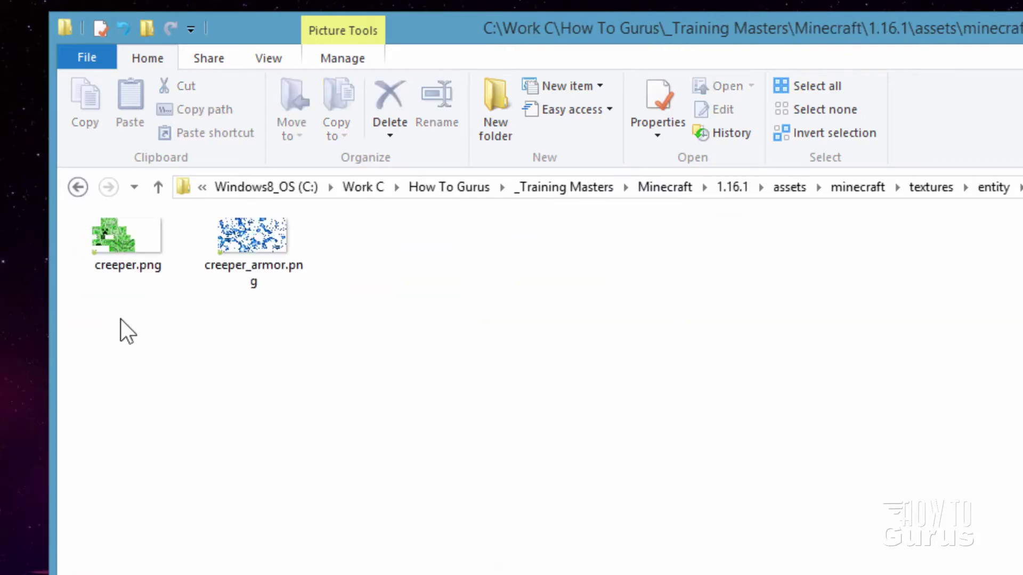
{"action": "left_click", "coordinate": [119, 250]}
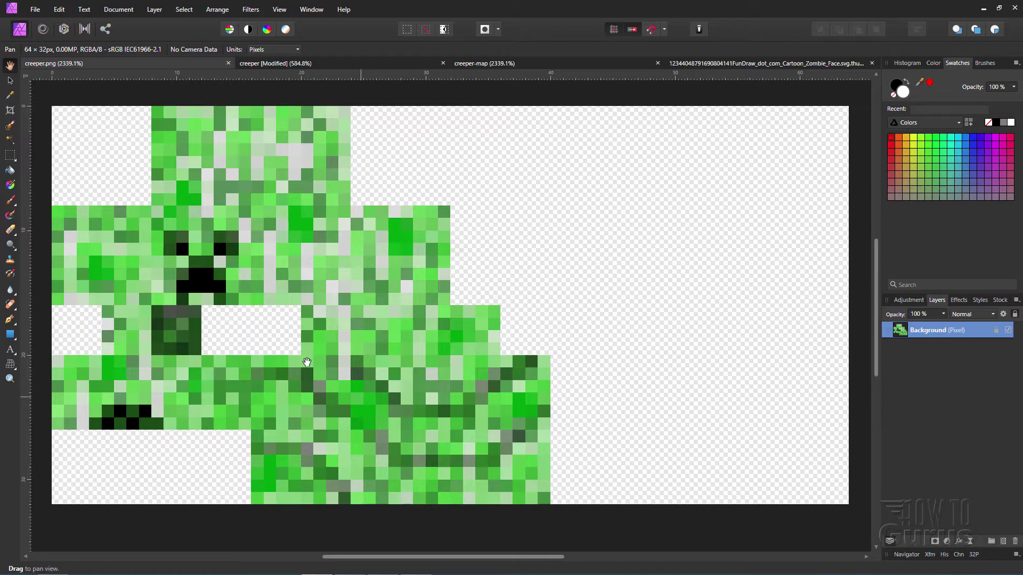
Switch to the creeper-map document with its brightly colour-coded body parts.
{"action": "left_click", "coordinate": [504, 63]}
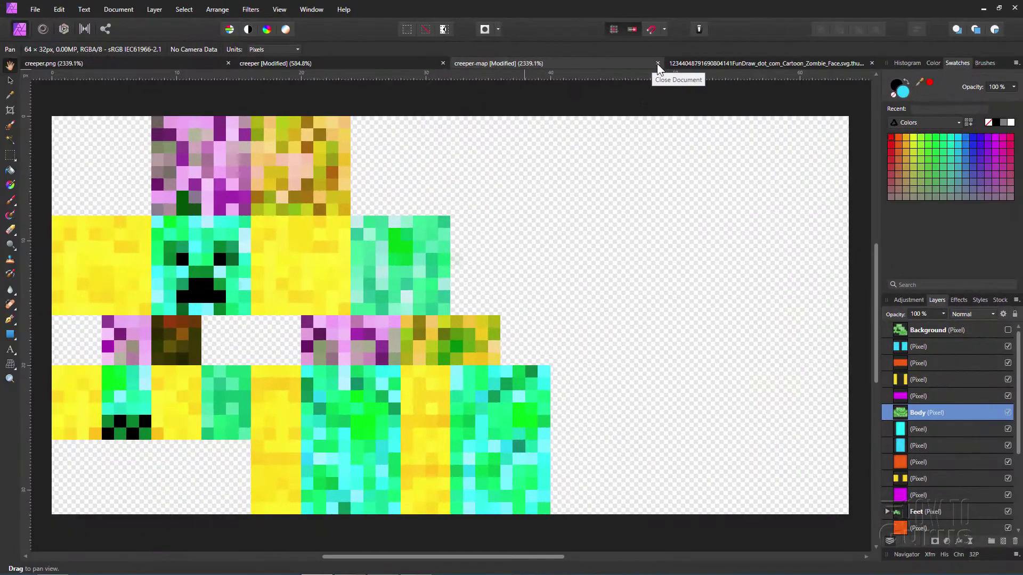
Close creeper-map without saving and return to creeper.png after glancing at the zombie face.
{"action": "left_click", "coordinate": [657, 63]}
{"action": "left_click", "coordinate": [508, 301]}
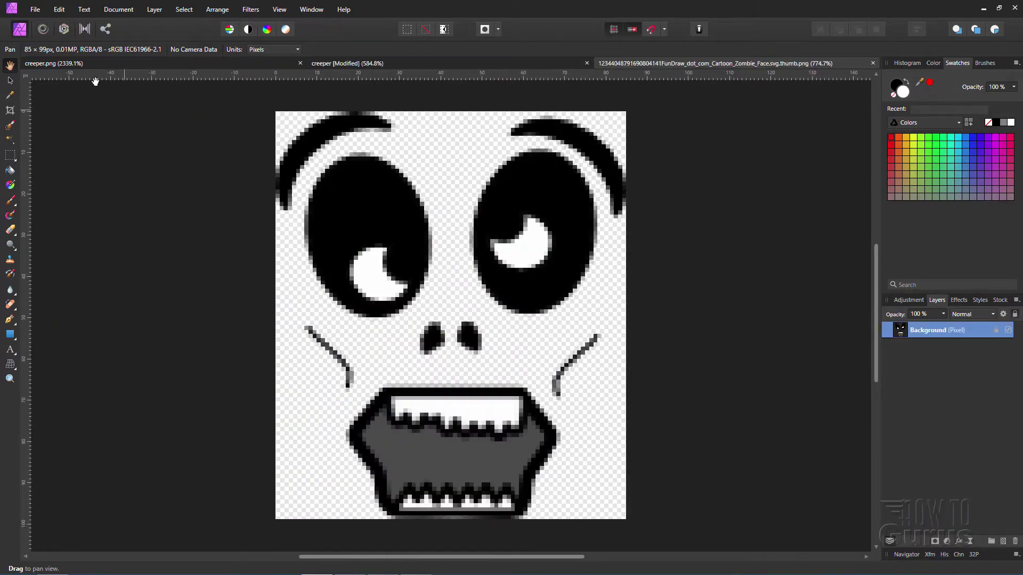
{"action": "left_click", "coordinate": [77, 65]}
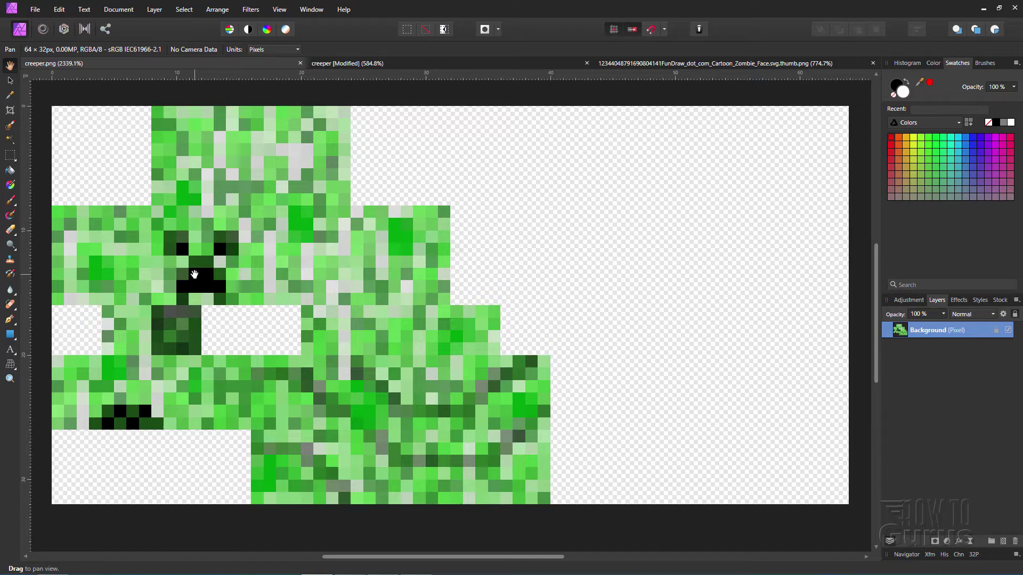
{"action": "left_click", "coordinate": [667, 64]}
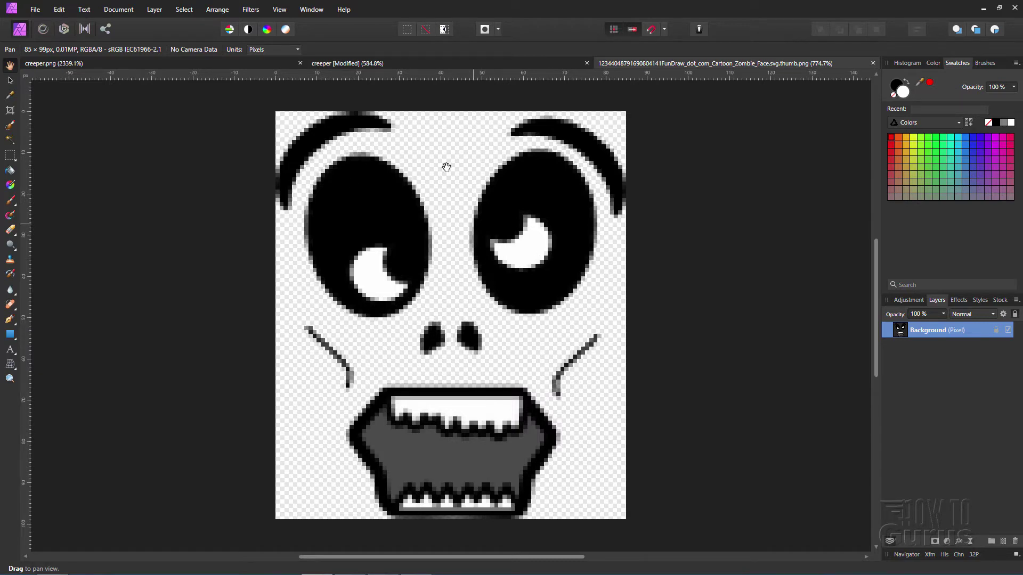
{"action": "left_click", "coordinate": [149, 66]}
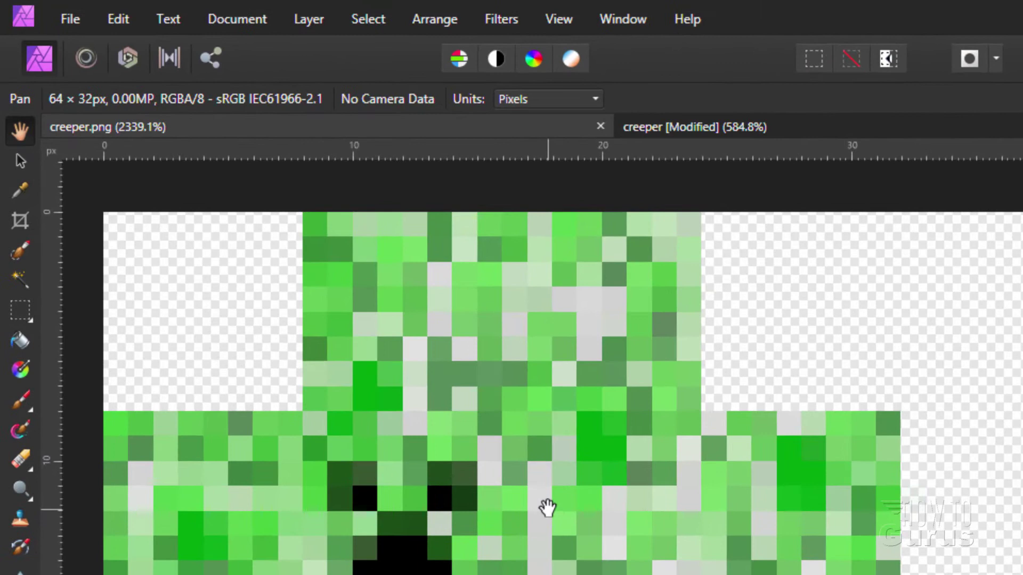
Resize creeper.png to 256 px wide using Nearest Neighbor resampling.
{"action": "left_click", "coordinate": [228, 26]}
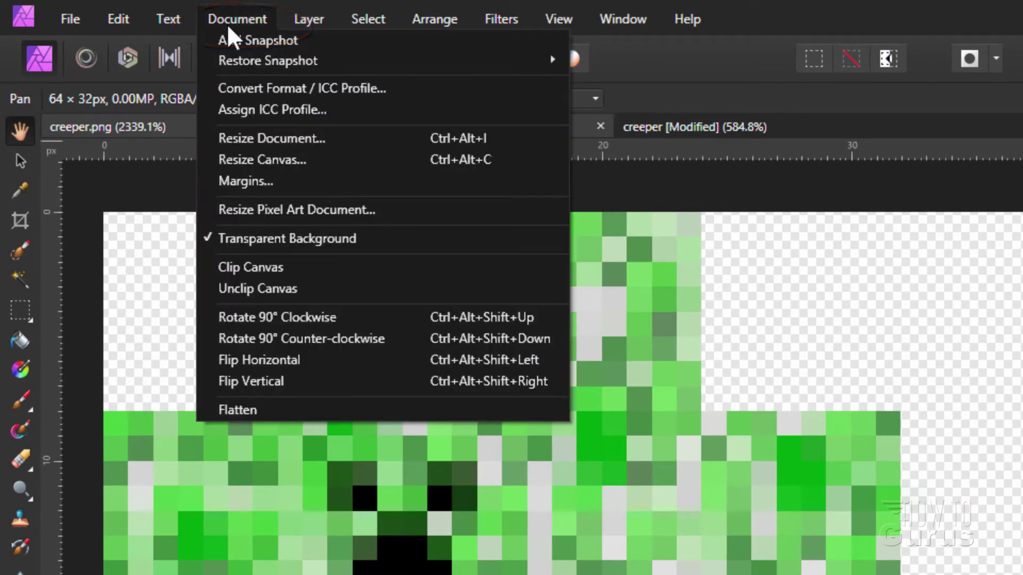
{"action": "left_click", "coordinate": [276, 140]}
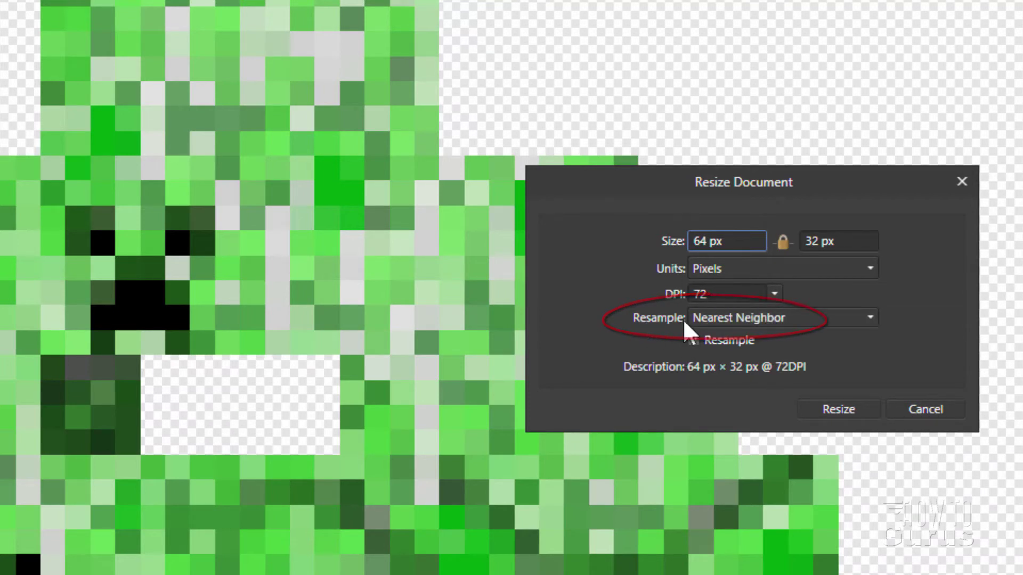
{"action": "left_click", "coordinate": [783, 318]}
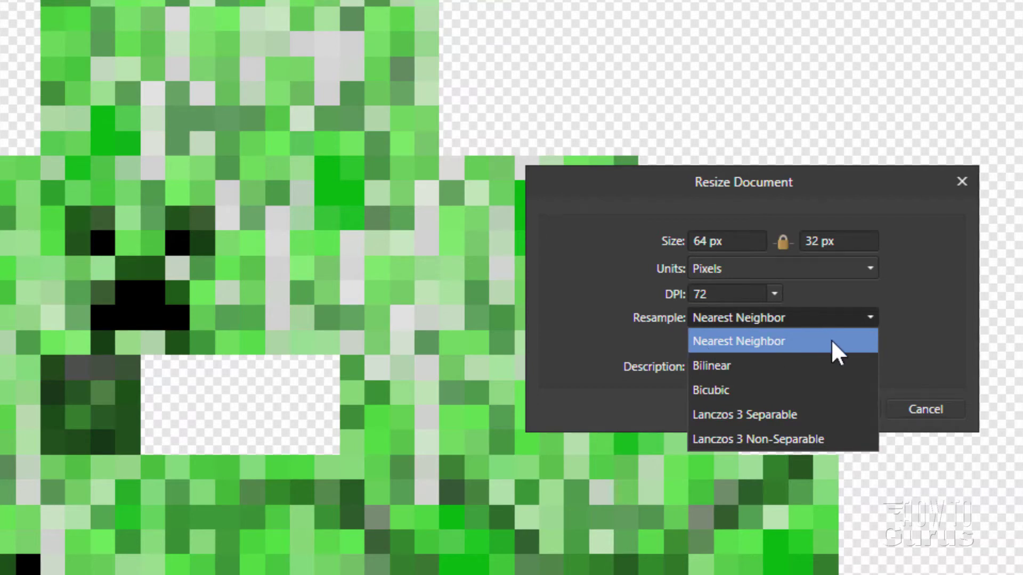
{"action": "left_click", "coordinate": [791, 337]}
{"action": "left_click", "coordinate": [704, 242]}
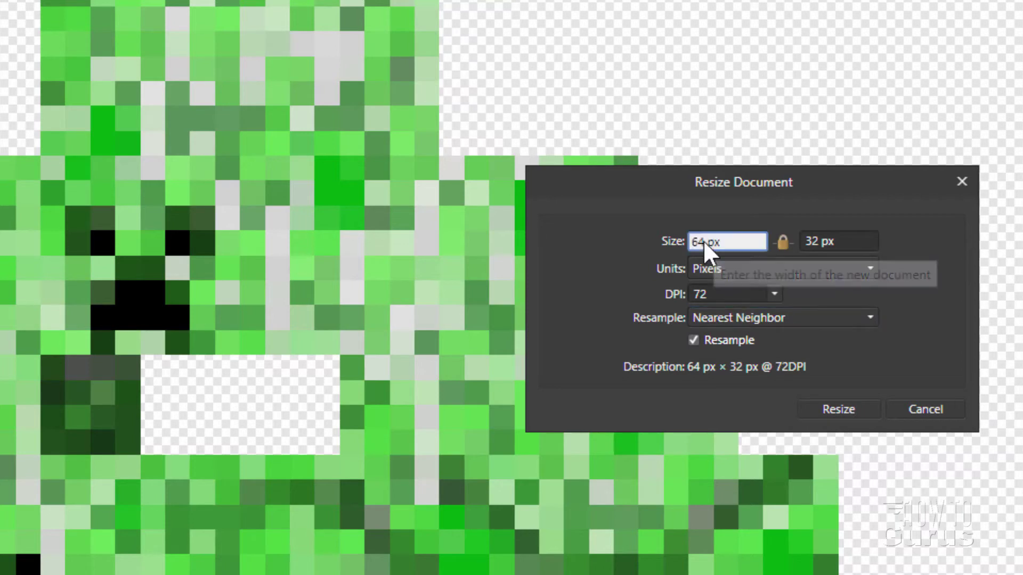
{"action": "left_click", "coordinate": [701, 247]}
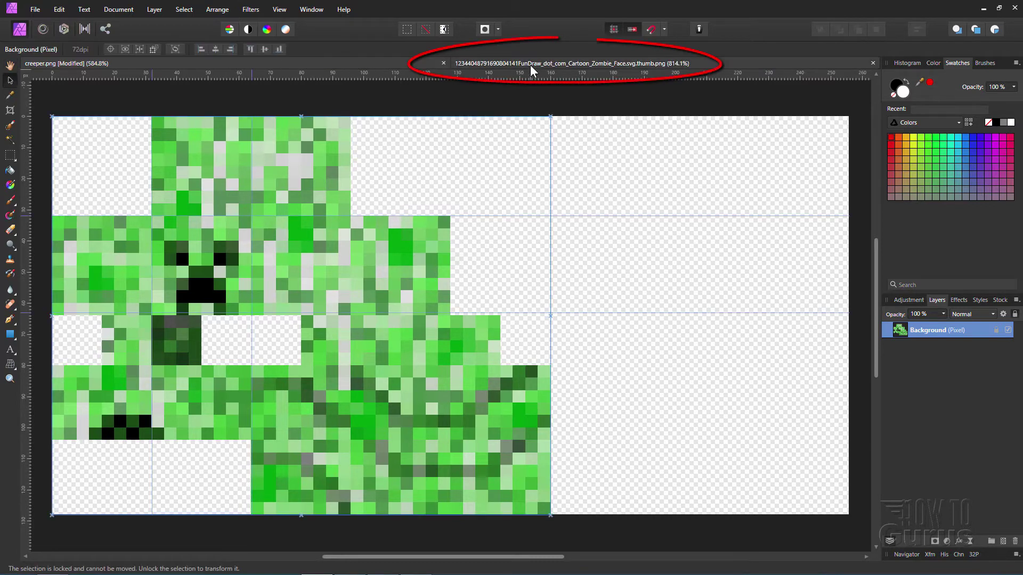
Float the zombie-face image in its own window over the creeper texture.
{"action": "left_click", "coordinate": [530, 64]}
{"action": "key", "text": "h"}
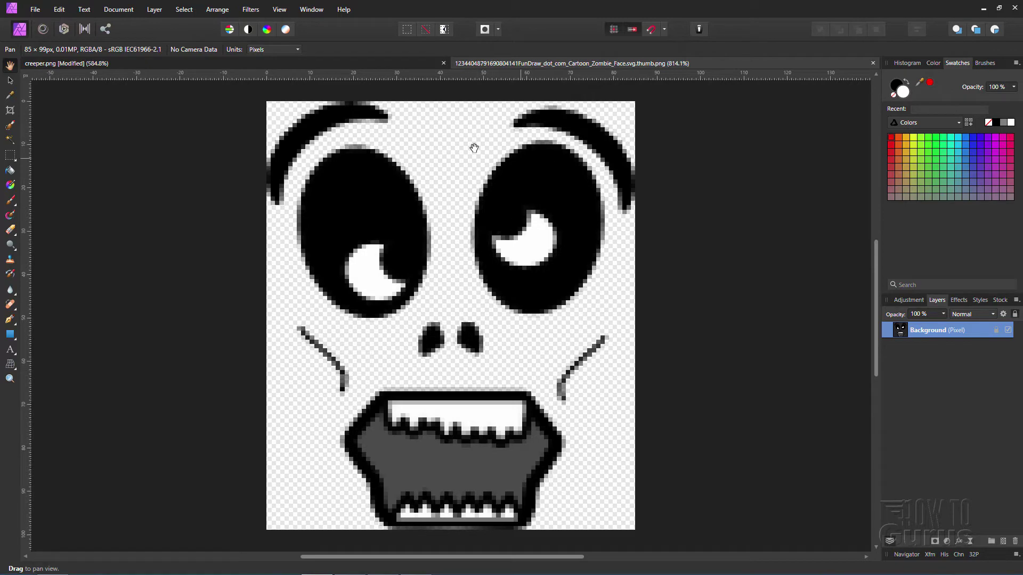
{"action": "left_click_drag", "start_coordinate": [487, 62], "coordinate": [522, 409]}
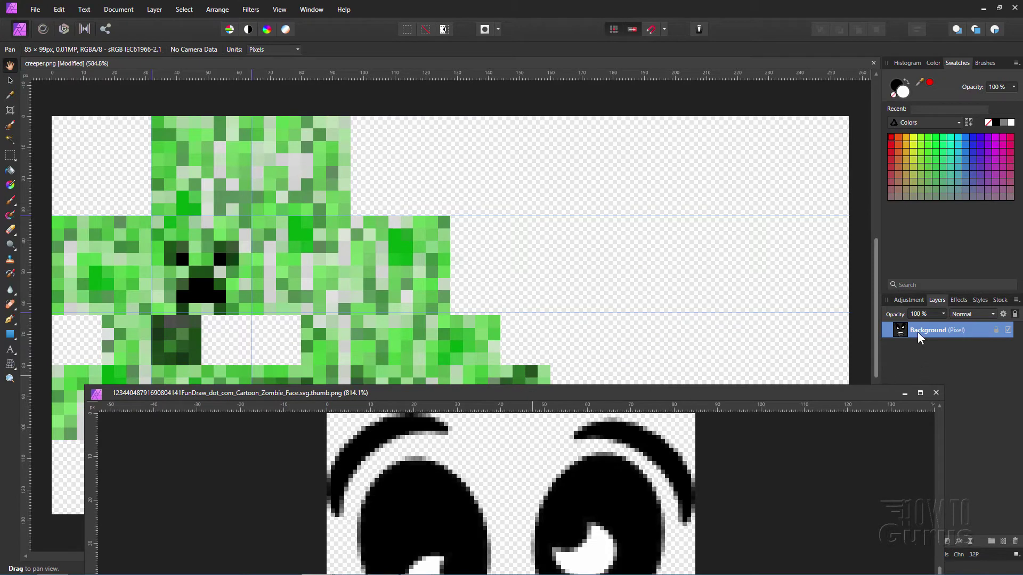
Copy the zombie face into creeper.png and scale it to about 27.5 × 32 px over the head.
{"action": "left_click_drag", "start_coordinate": [915, 330], "coordinate": [398, 260]}
{"action": "left_click", "coordinate": [936, 392]}
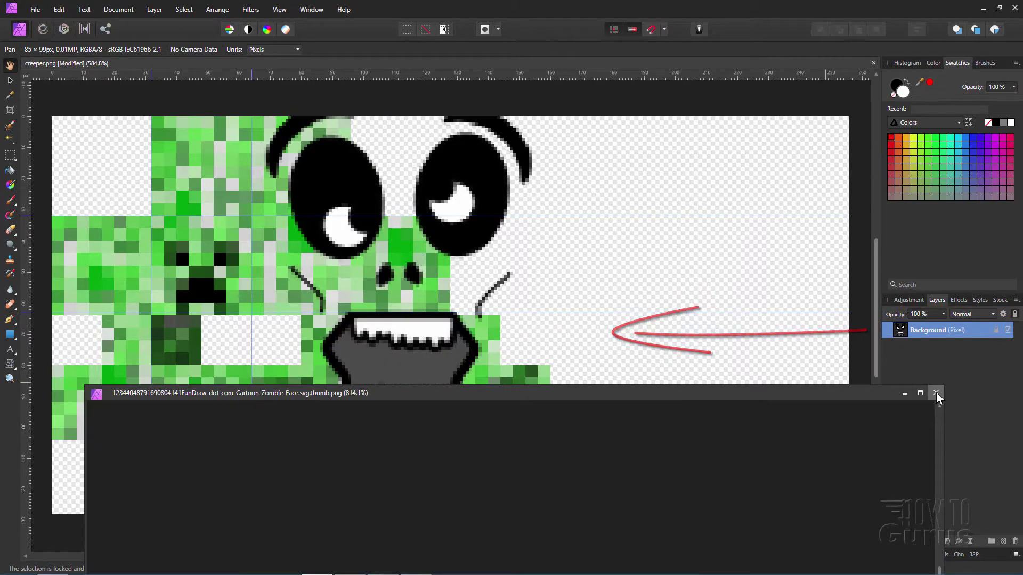
{"action": "left_click", "coordinate": [996, 331]}
{"action": "mouse_move", "coordinate": [455, 239]}
{"action": "left_mouse_down"}
{"action": "mouse_move", "coordinate": [452, 255]}
{"action": "mouse_move", "coordinate": [365, 294]}
{"action": "mouse_move", "coordinate": [343, 280]}
{"action": "mouse_move", "coordinate": [627, 297]}
{"action": "mouse_move", "coordinate": [702, 288]}
{"action": "left_mouse_up"}
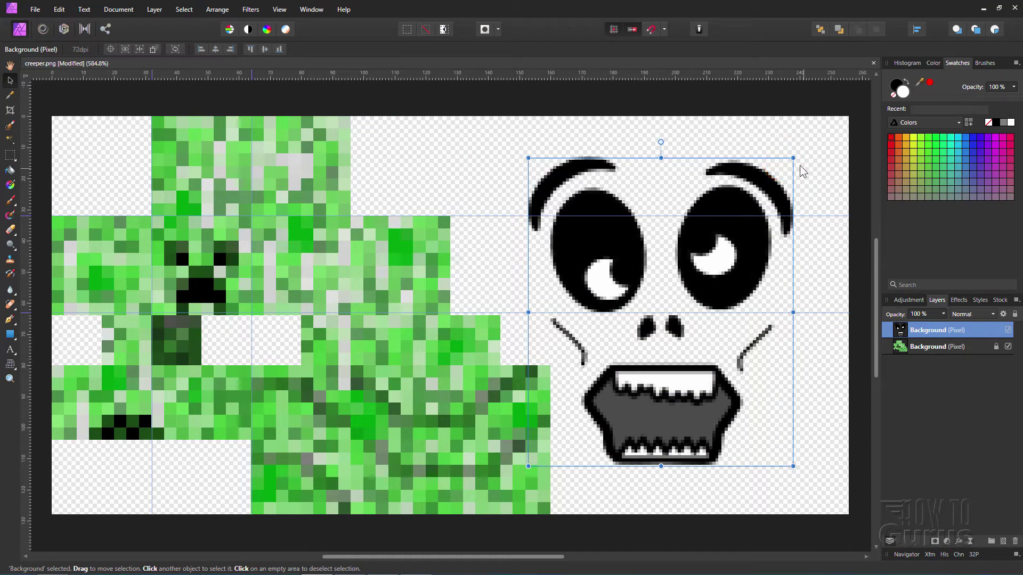
{"action": "left_click_drag", "start_coordinate": [792, 159], "coordinate": [631, 320]}
{"action": "left_click_drag", "start_coordinate": [618, 359], "coordinate": [248, 245]}
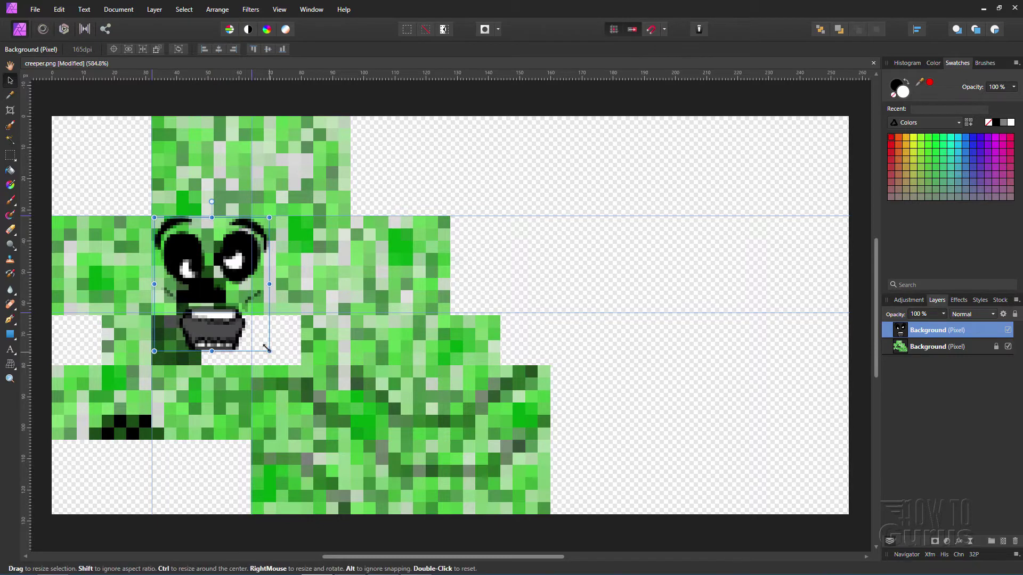
{"action": "left_click_drag", "start_coordinate": [268, 350], "coordinate": [206, 298]}
{"action": "left_click", "coordinate": [229, 270]}
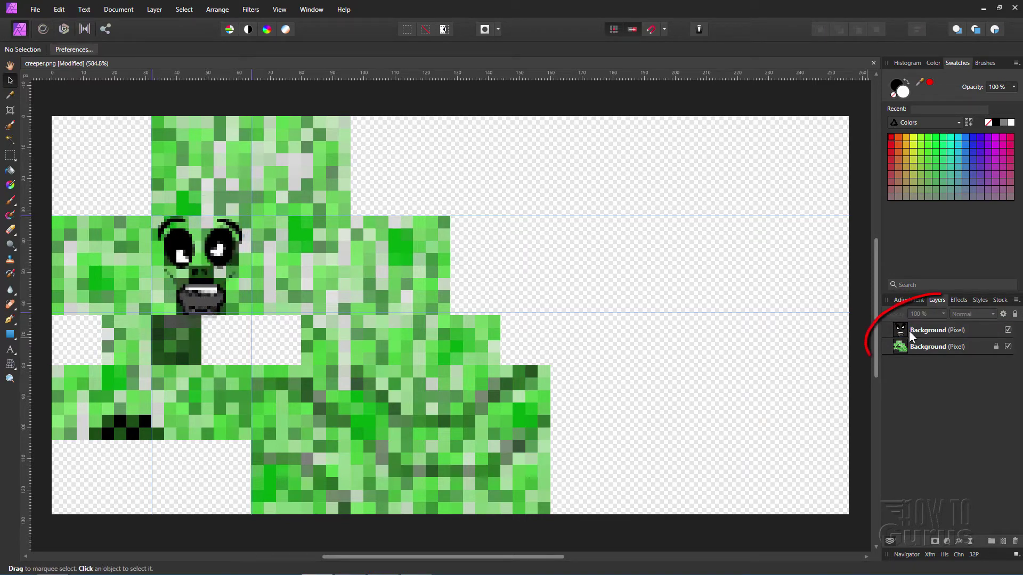
Toggle the face layer's visibility, leaving it hidden to show the plain green texture.
{"action": "left_click", "coordinate": [1007, 330]}
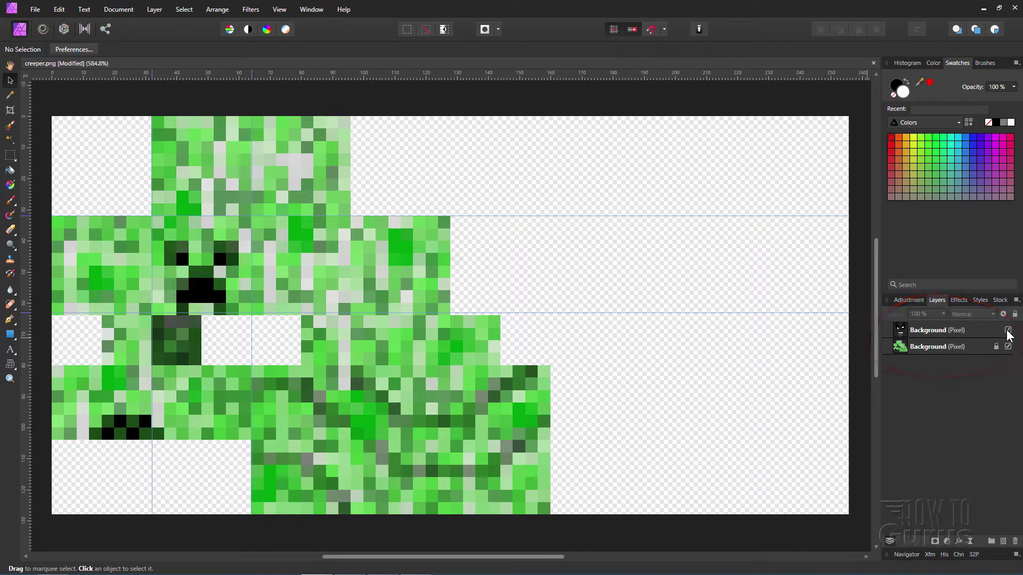
{"action": "left_click", "coordinate": [1008, 330]}
{"action": "left_click", "coordinate": [1007, 331]}
{"action": "left_click", "coordinate": [1007, 331]}
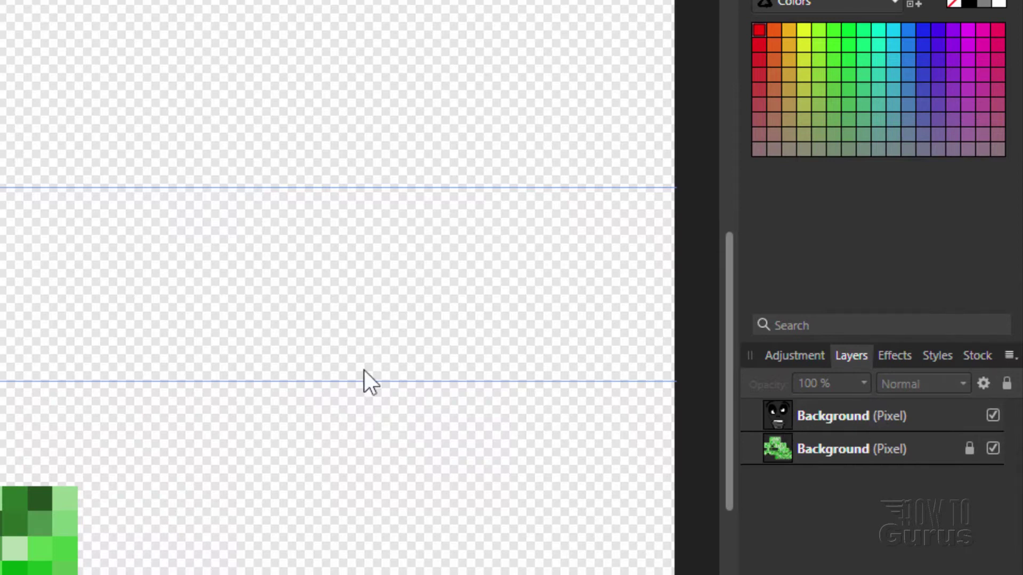
Duplicate the green creeper texture layer from its right-click menu.
{"action": "left_click", "coordinate": [846, 450]}
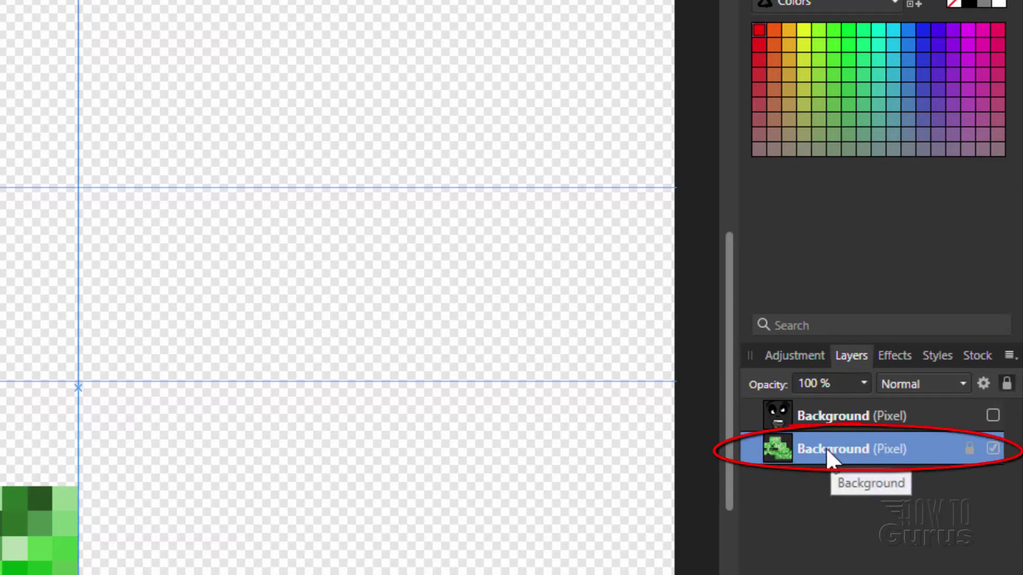
{"action": "right_click", "coordinate": [836, 449]}
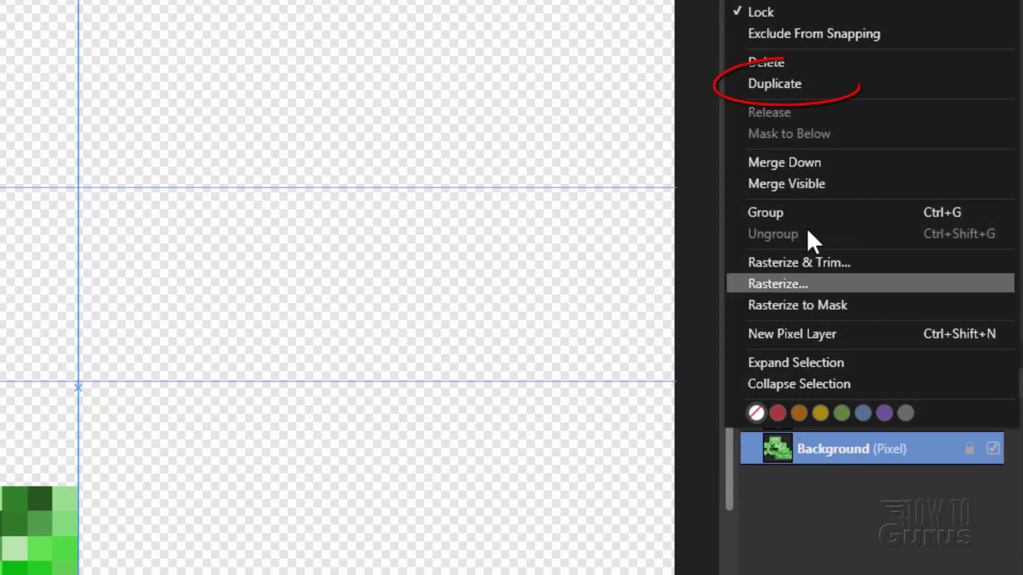
{"action": "left_click", "coordinate": [783, 84]}
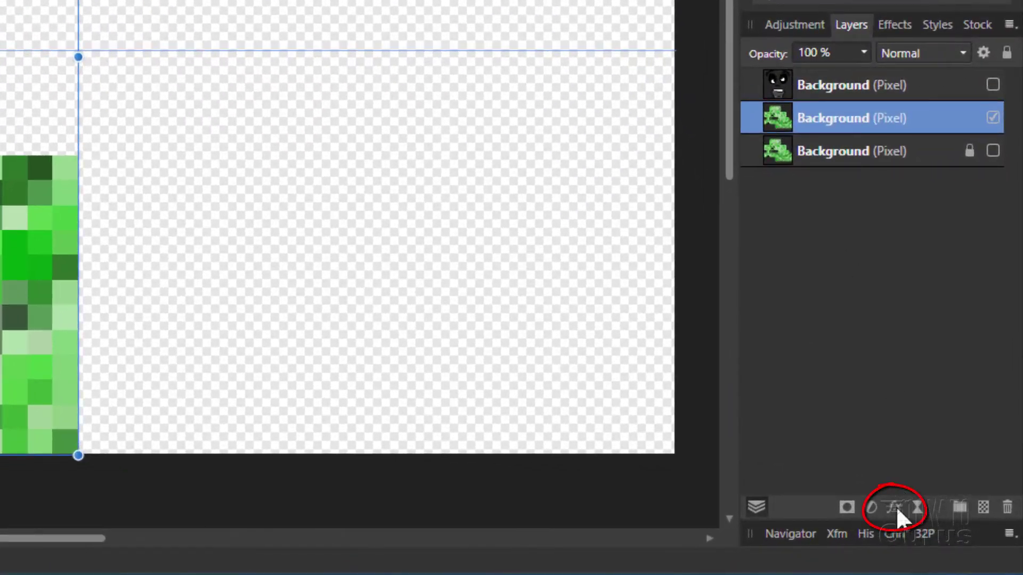
Add a Color Overlay effect to the duplicate layer in pale orange R255 G215 B117.
{"action": "left_click", "coordinate": [895, 505]}
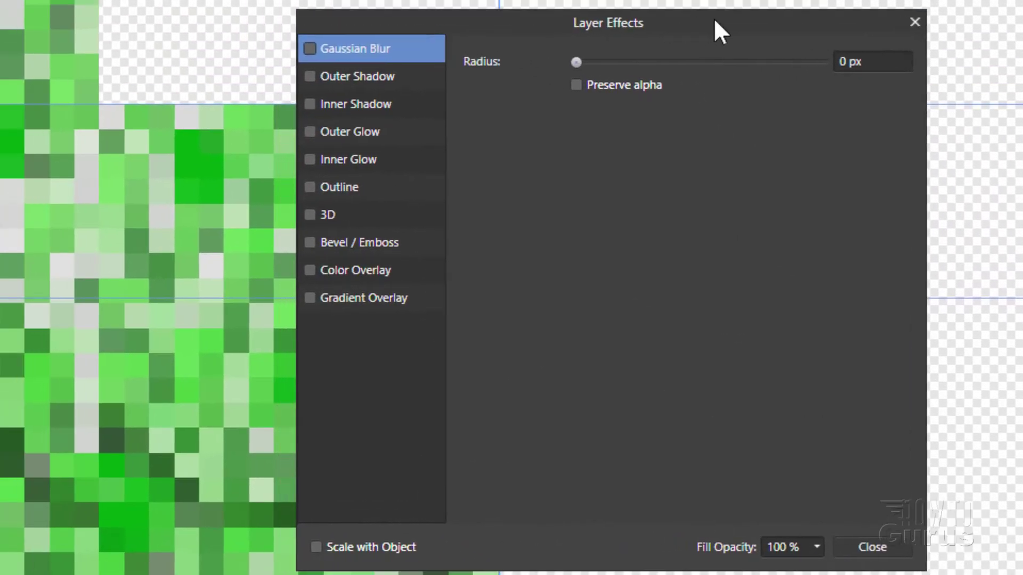
{"action": "left_click_drag", "start_coordinate": [714, 21], "coordinate": [780, 17]}
{"action": "left_click", "coordinate": [393, 269]}
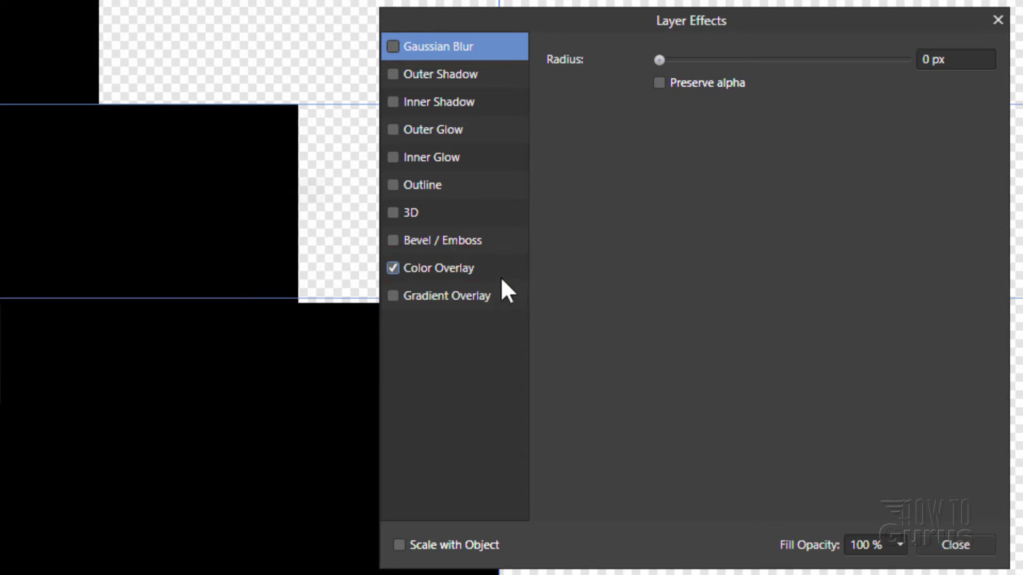
{"action": "left_click", "coordinate": [474, 270]}
{"action": "left_click", "coordinate": [698, 109]}
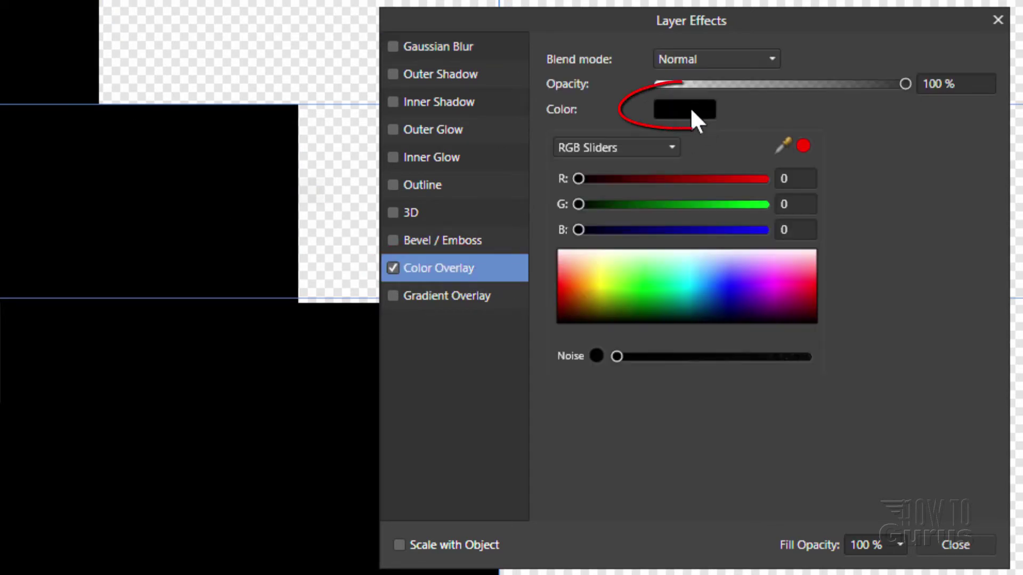
{"action": "left_click", "coordinate": [593, 271]}
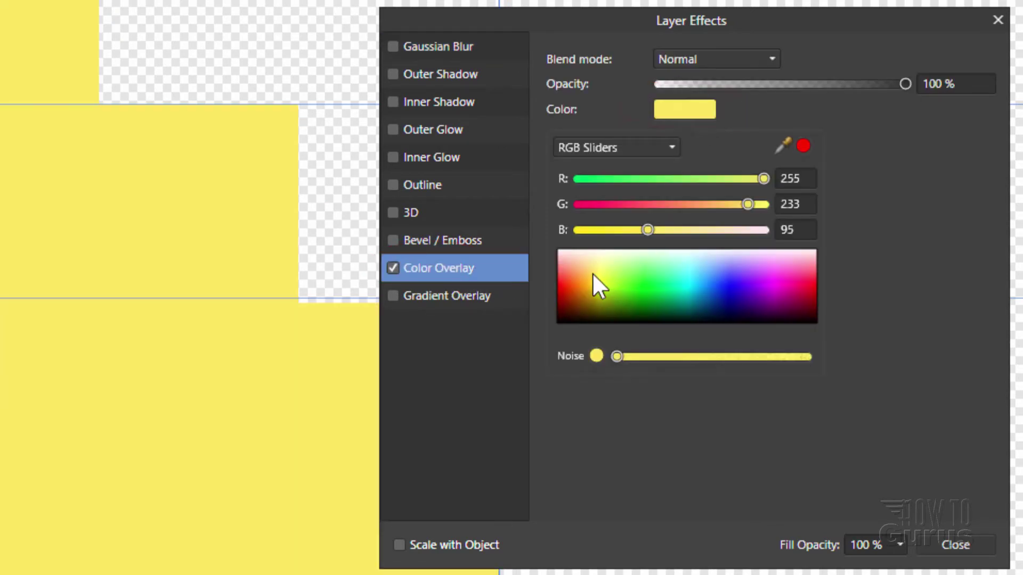
{"action": "left_click_drag", "start_coordinate": [592, 273], "coordinate": [587, 268]}
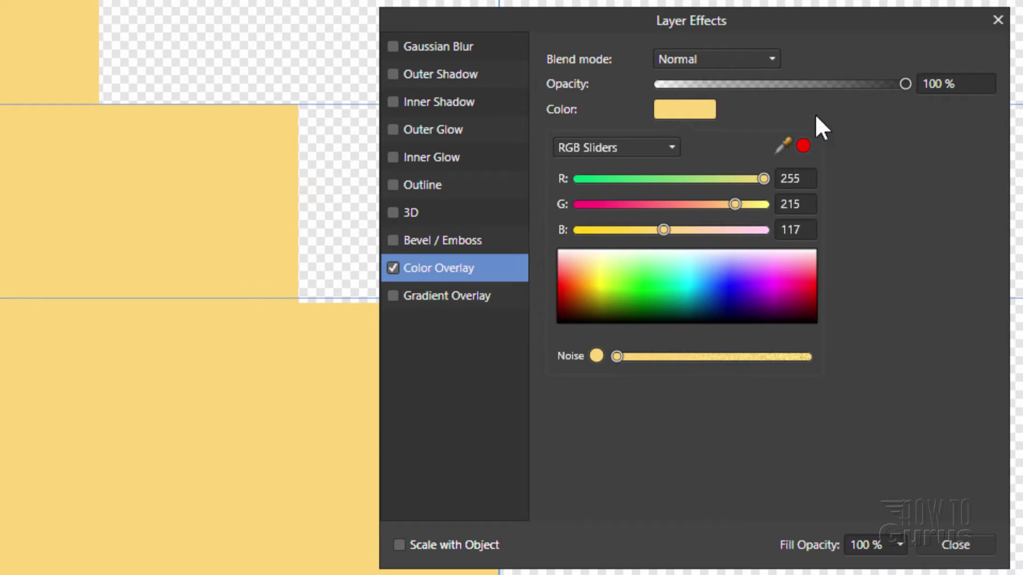
Set the overlay to Hue blend, 90% opacity and 78% fill, then close Layer Effects.
{"action": "left_click", "coordinate": [726, 60]}
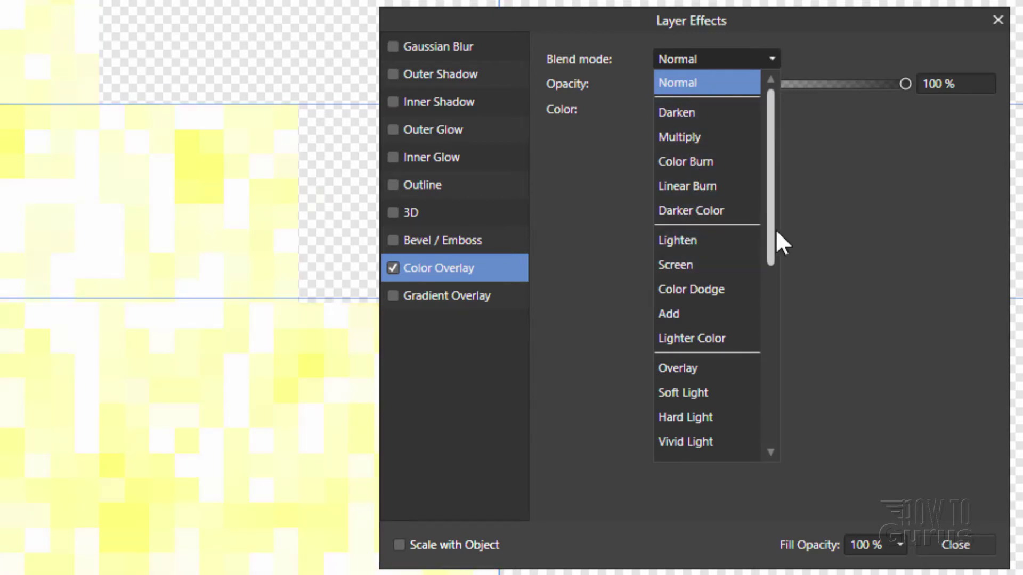
{"action": "left_click_drag", "start_coordinate": [775, 234], "coordinate": [778, 421]}
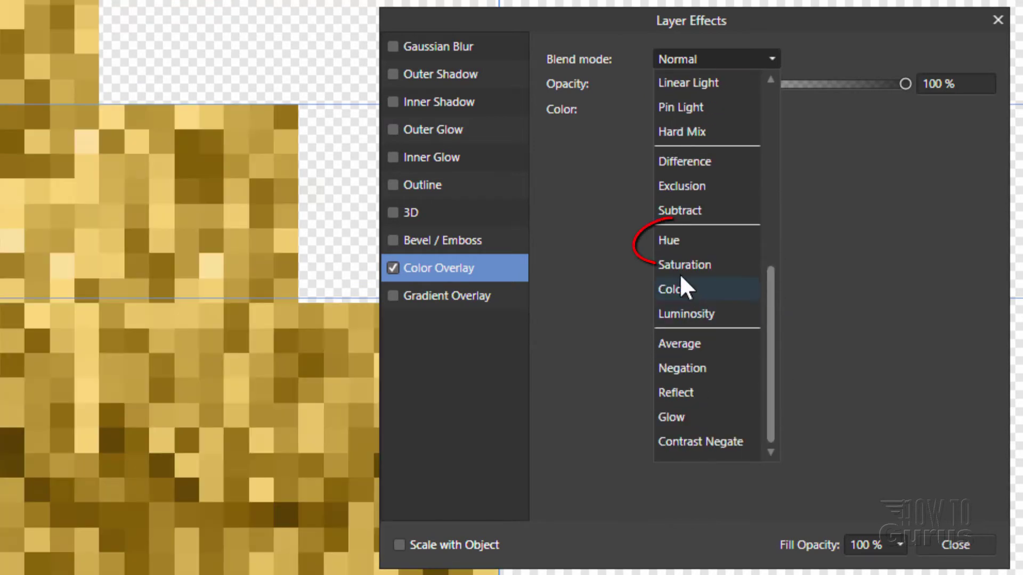
{"action": "left_click", "coordinate": [670, 240]}
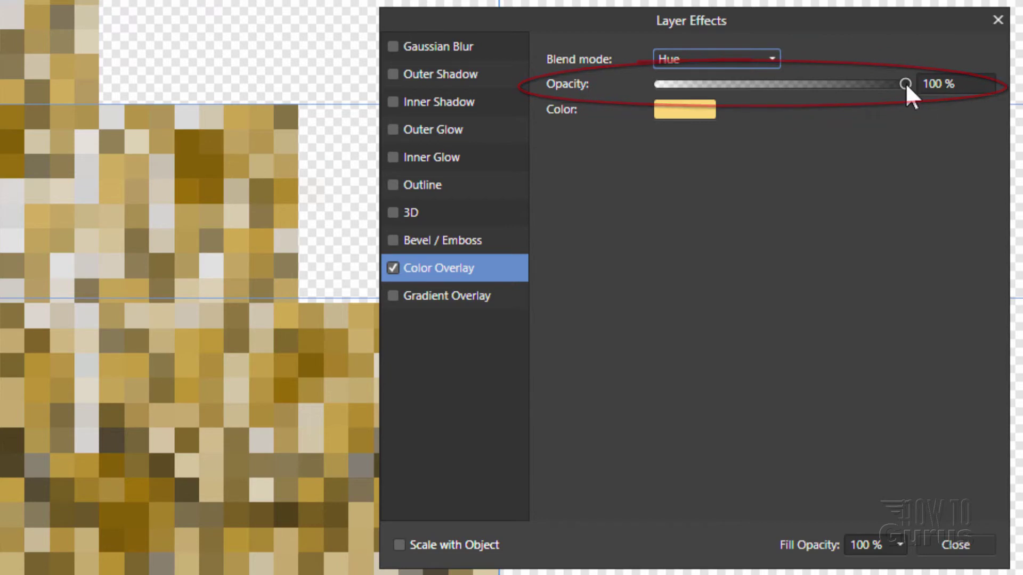
{"action": "left_click_drag", "start_coordinate": [905, 83], "coordinate": [804, 83]}
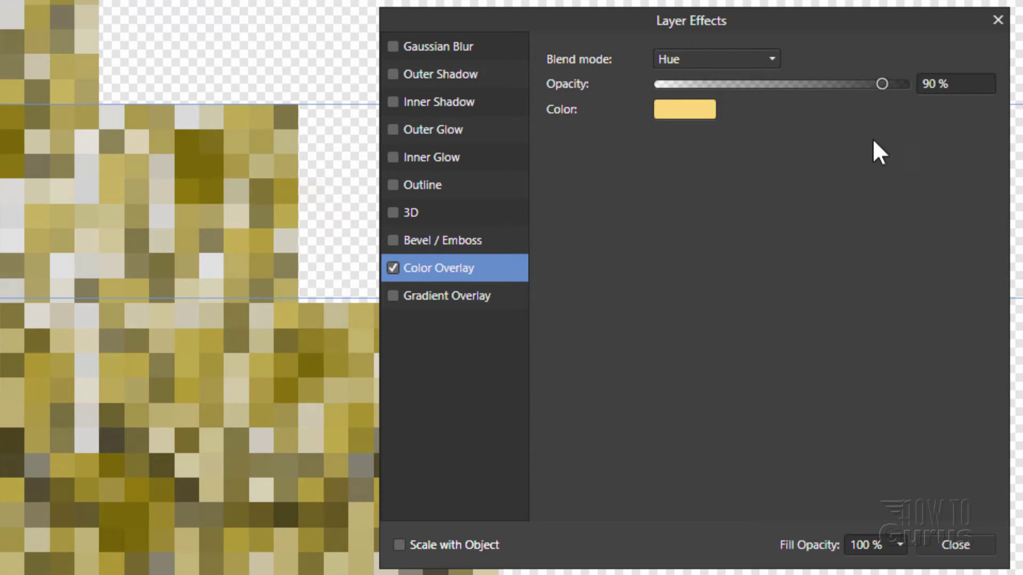
{"action": "left_click", "coordinate": [900, 545]}
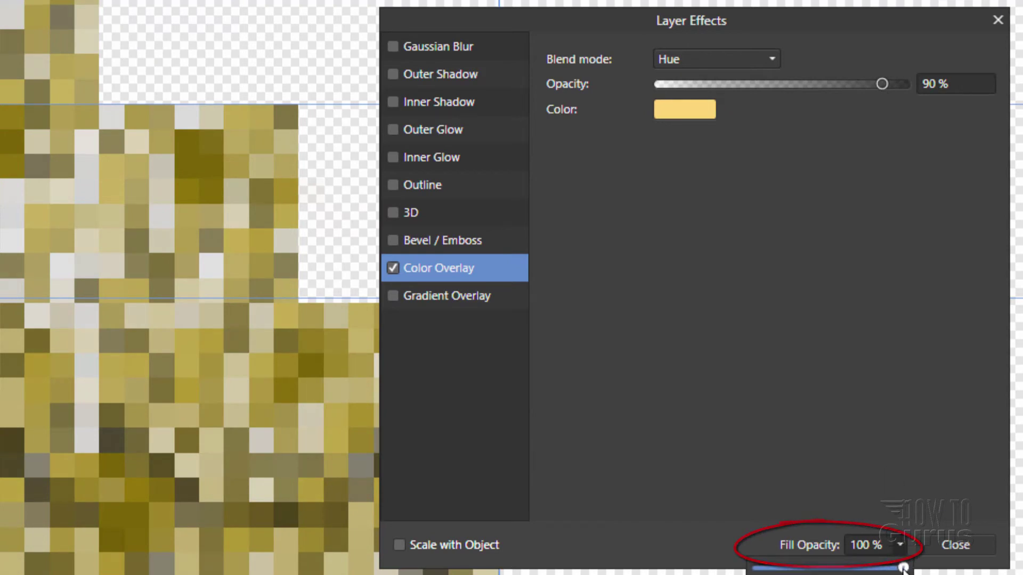
{"action": "left_click_drag", "start_coordinate": [903, 567], "coordinate": [871, 567]}
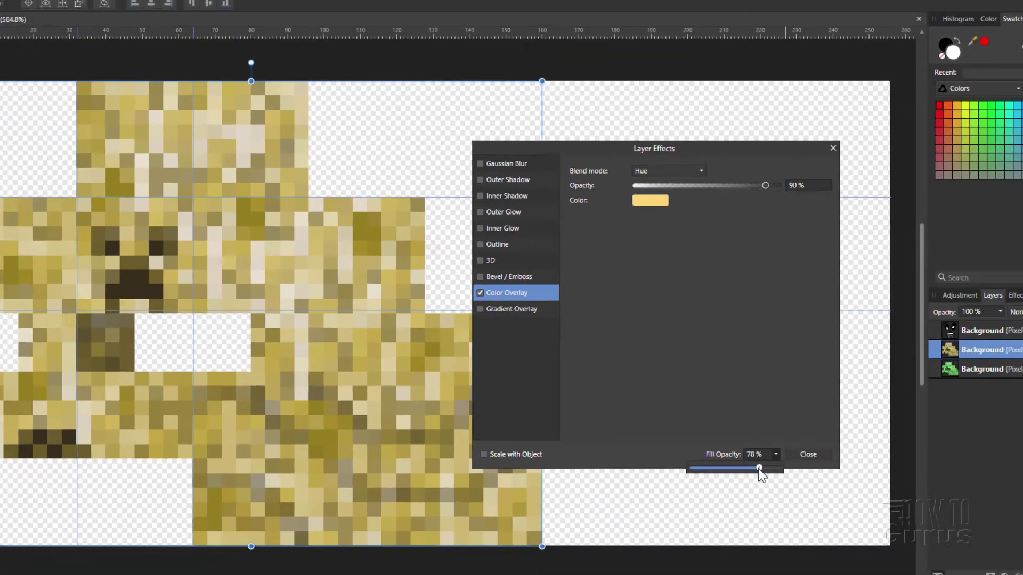
{"action": "left_click_drag", "start_coordinate": [759, 469], "coordinate": [754, 469]}
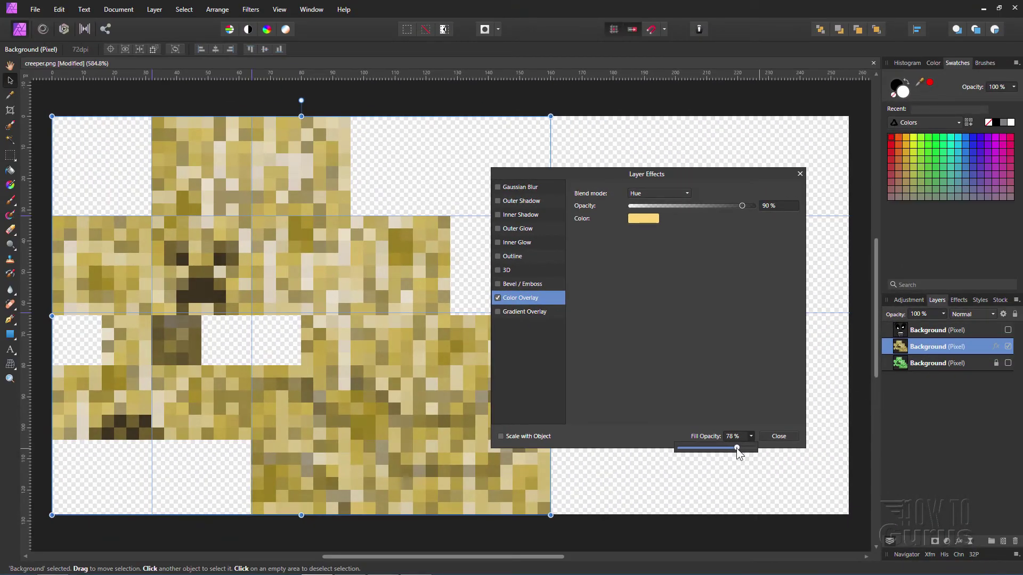
{"action": "left_click", "coordinate": [782, 437]}
{"action": "left_click", "coordinate": [778, 436]}
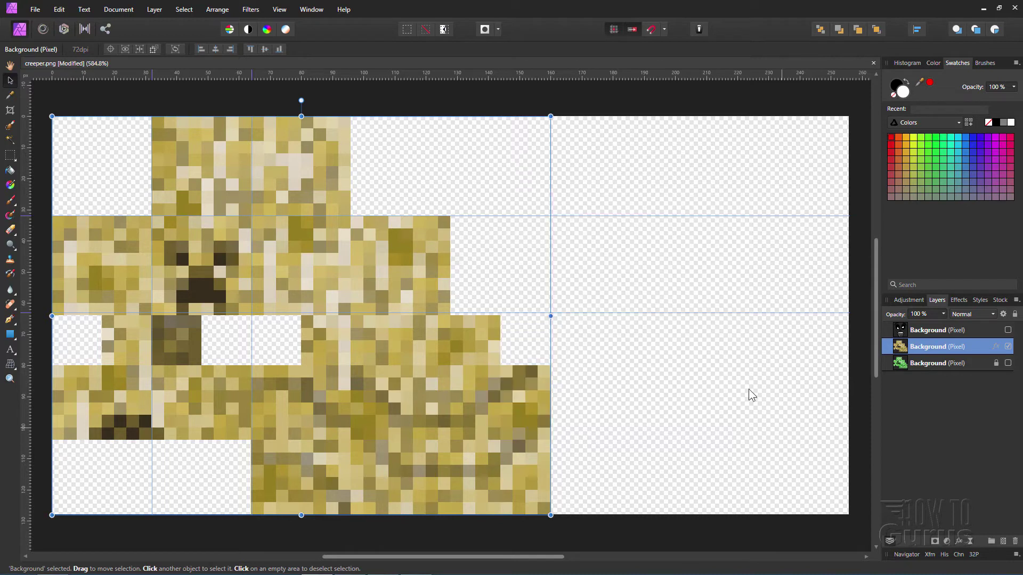
Make the top face layer visible again over the tan creeper texture.
{"action": "left_click", "coordinate": [1008, 330]}
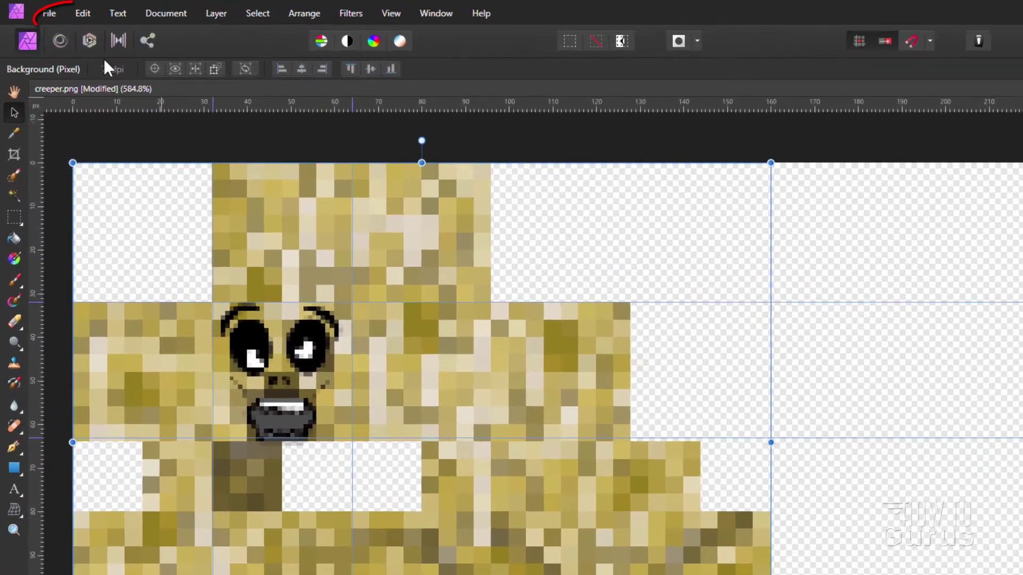
Export the tan texture as PNG, overwriting creeper.png in the entity creeper folder.
{"action": "left_click", "coordinate": [35, 10]}
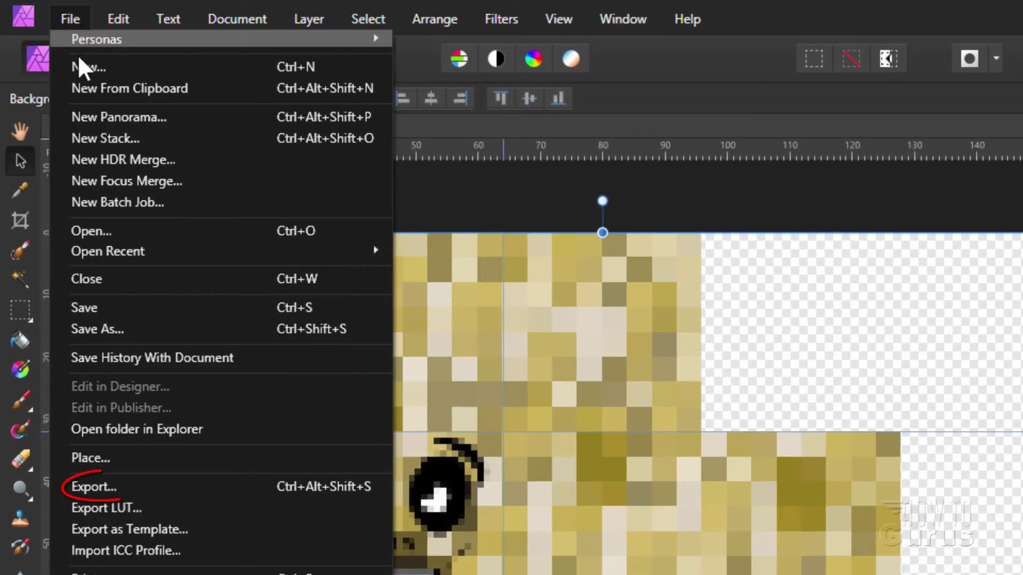
{"action": "left_click", "coordinate": [127, 484]}
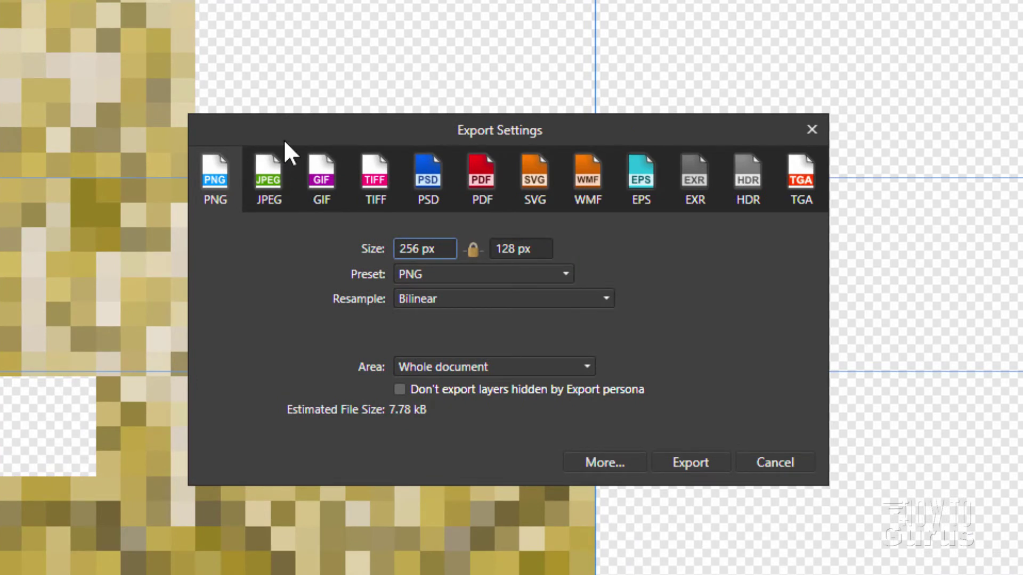
{"action": "left_click_drag", "start_coordinate": [283, 138], "coordinate": [367, 129]}
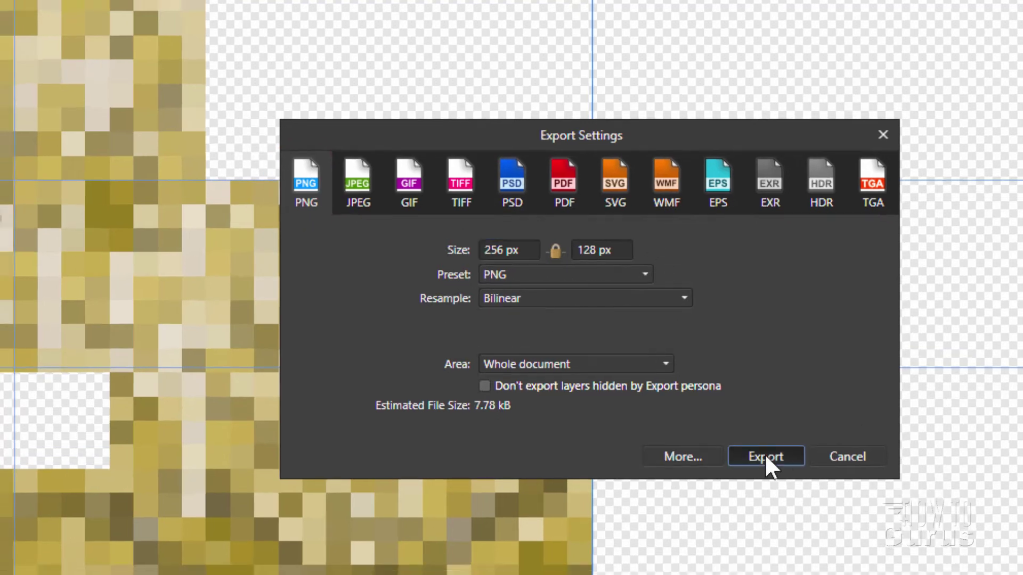
{"action": "left_click", "coordinate": [774, 464]}
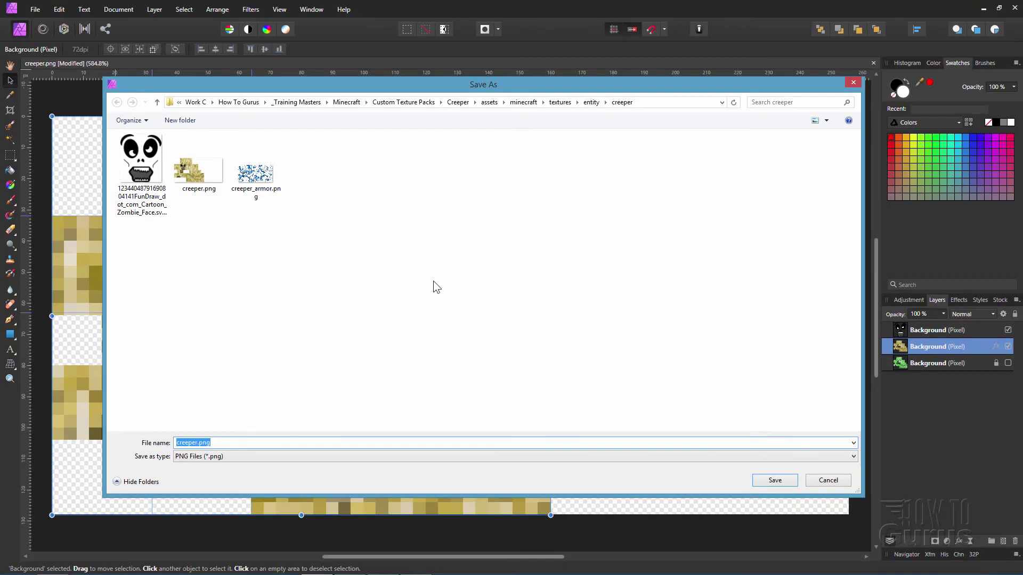
{"action": "left_click", "coordinate": [198, 179]}
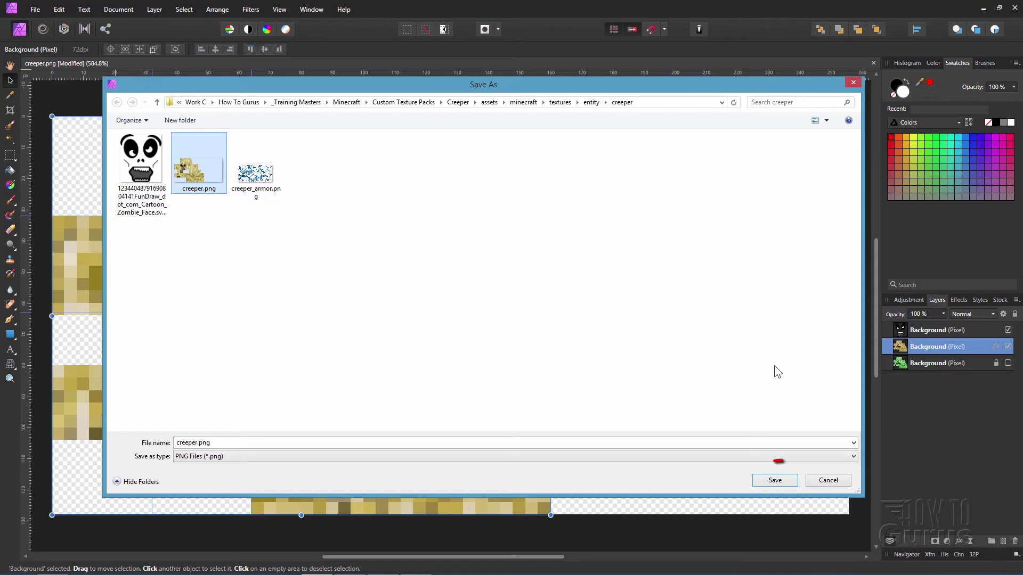
{"action": "left_click", "coordinate": [783, 480]}
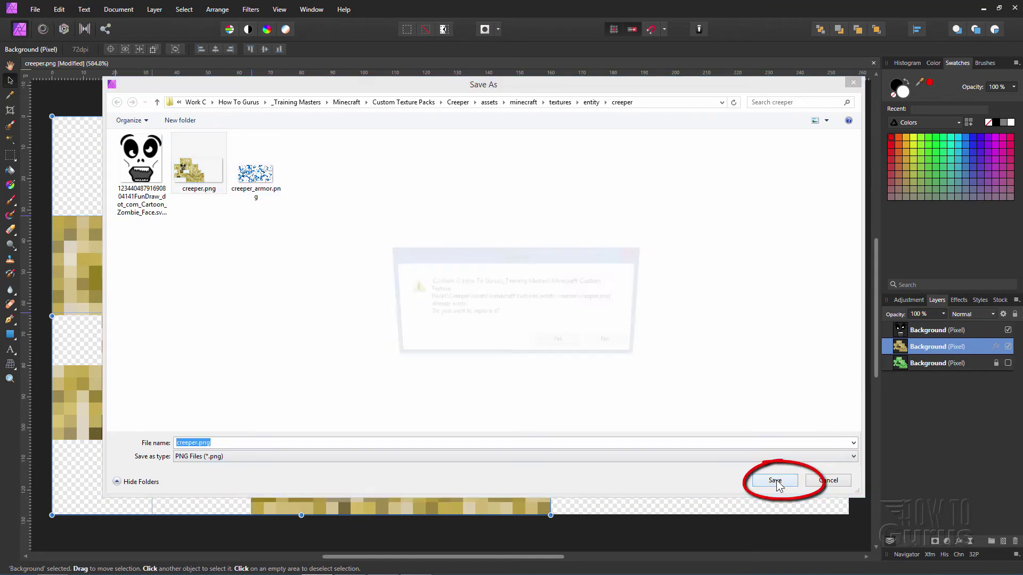
{"action": "left_click", "coordinate": [565, 344]}
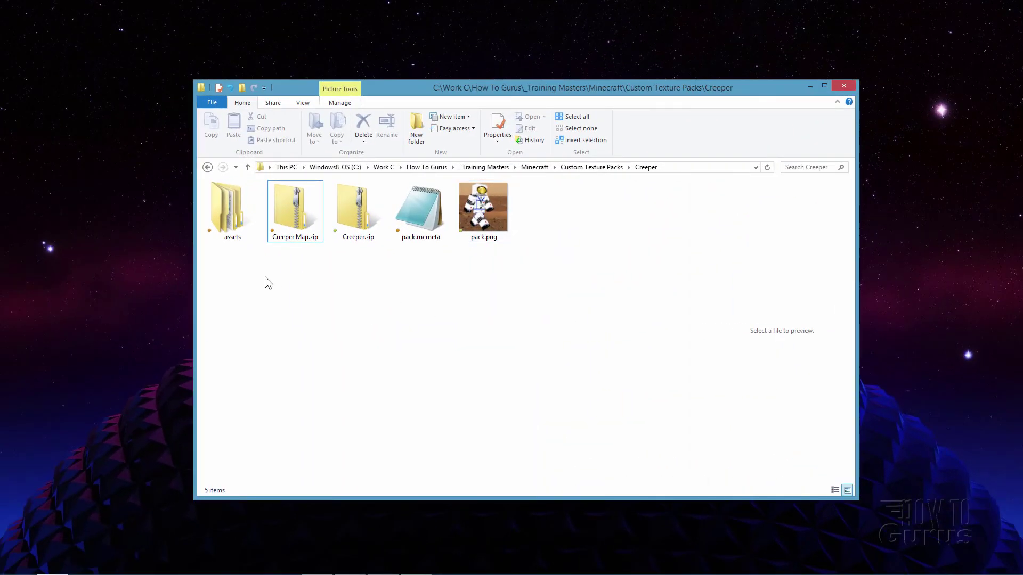
Browse to assets/minecraft/textures/entity/creeper and preview the tan creeper.png.
{"action": "double_click", "coordinate": [231, 218]}
{"action": "double_click", "coordinate": [224, 210]}
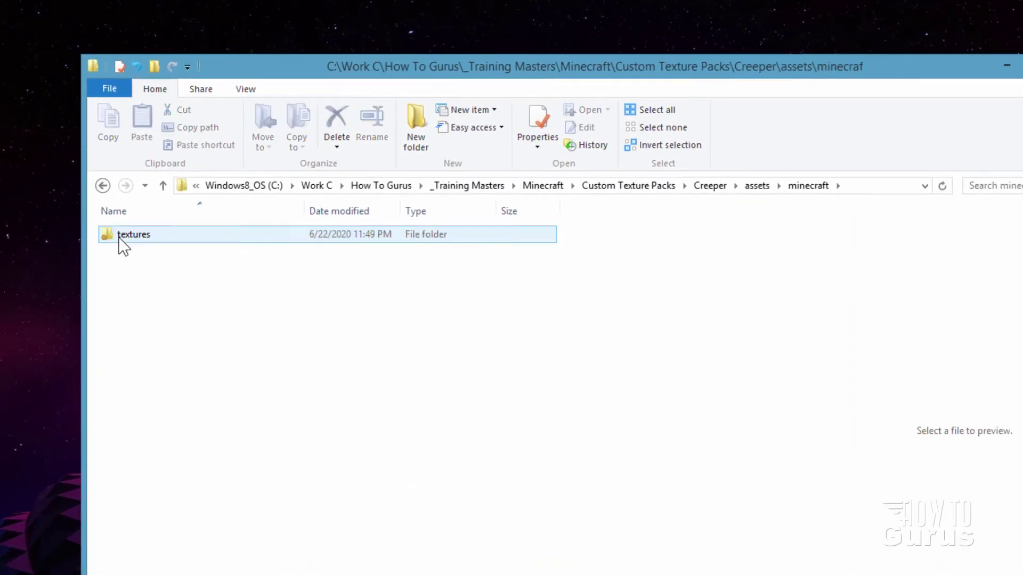
{"action": "double_click", "coordinate": [119, 237]}
{"action": "double_click", "coordinate": [119, 236]}
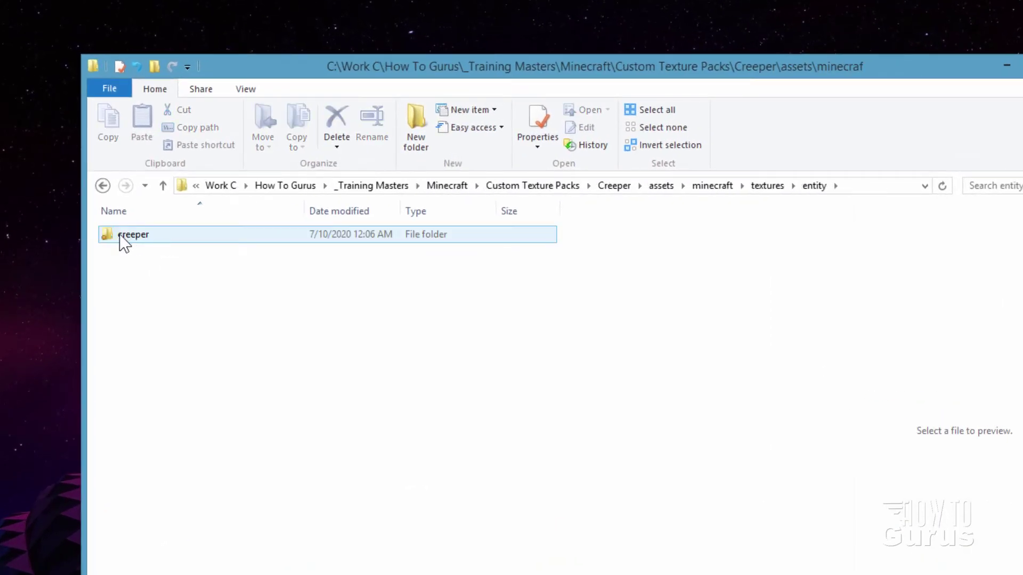
{"action": "double_click", "coordinate": [120, 235]}
{"action": "left_click", "coordinate": [331, 273]}
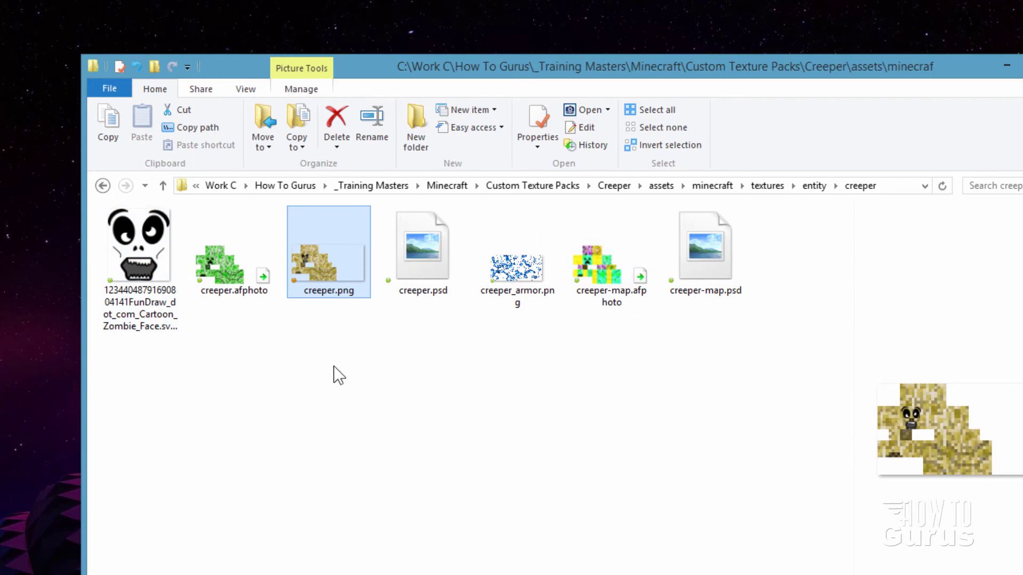
Return to the Creeper pack folder and inspect pack.png and pack.mcmeta.
{"action": "left_click", "coordinate": [618, 186]}
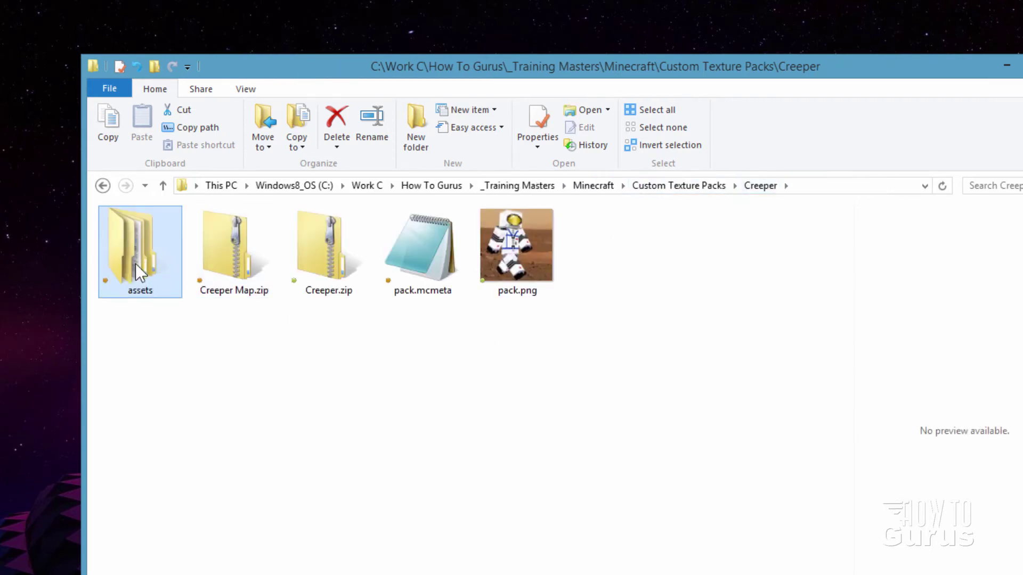
{"action": "left_click", "coordinate": [533, 240]}
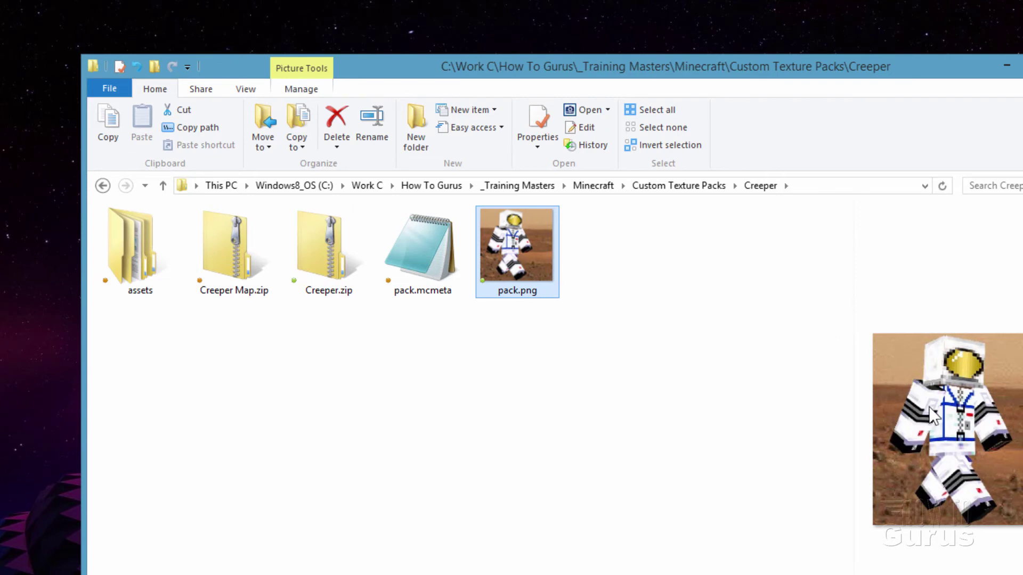
{"action": "left_click", "coordinate": [432, 292]}
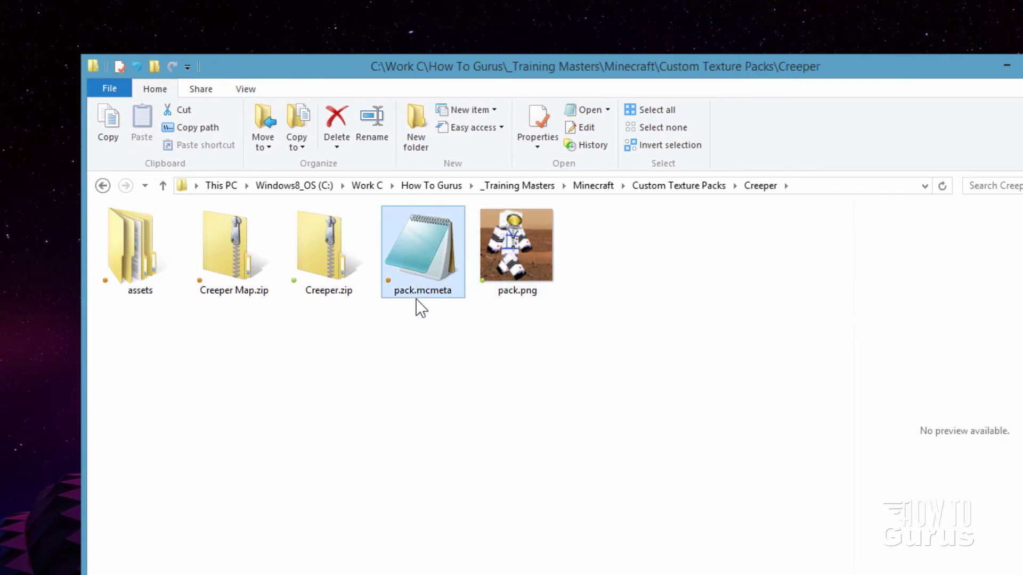
{"action": "double_click", "coordinate": [422, 251]}
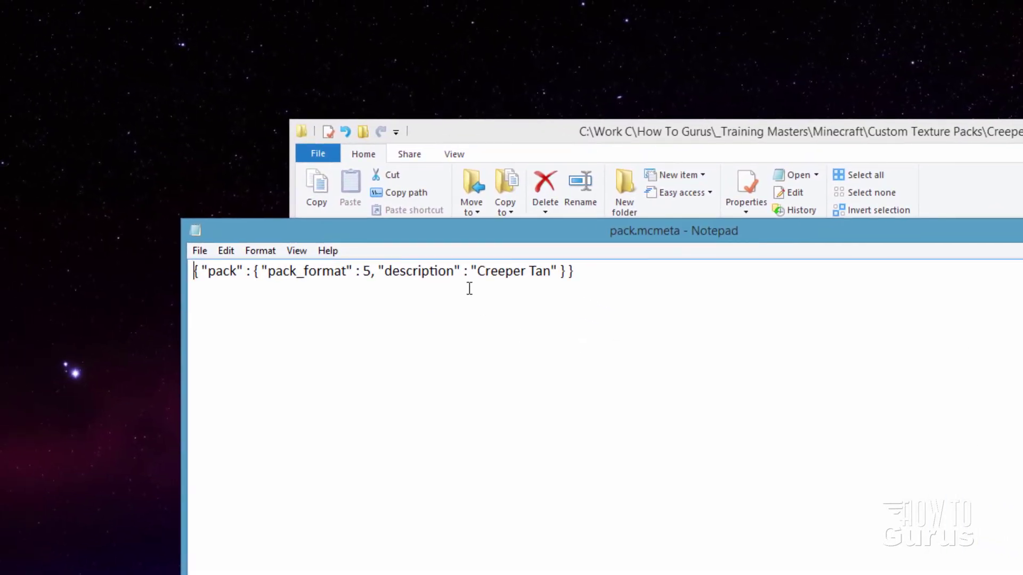
{"action": "left_click", "coordinate": [481, 288]}
{"action": "left_click_drag", "start_coordinate": [552, 272], "coordinate": [478, 271]}
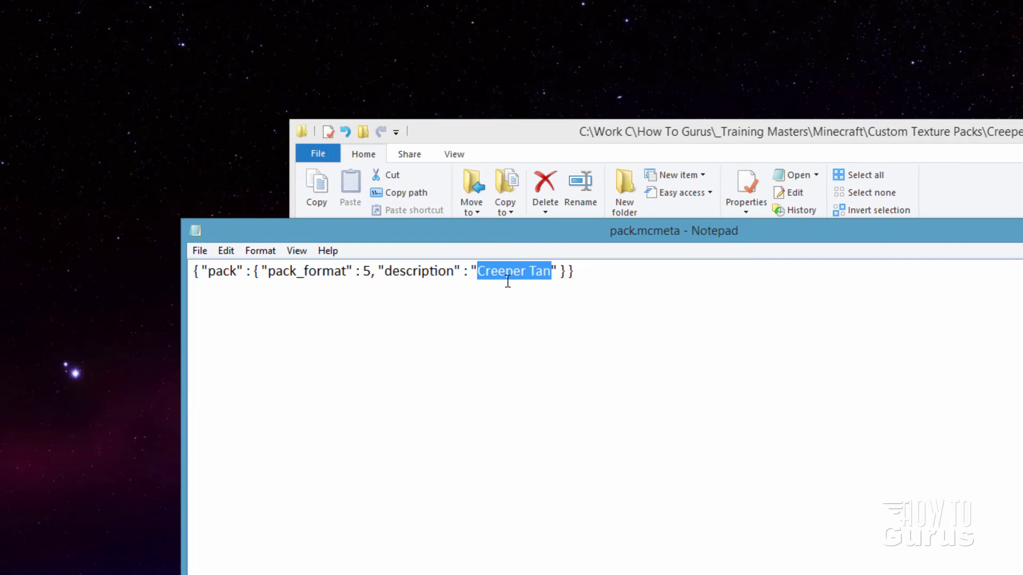
{"action": "left_click", "coordinate": [522, 284]}
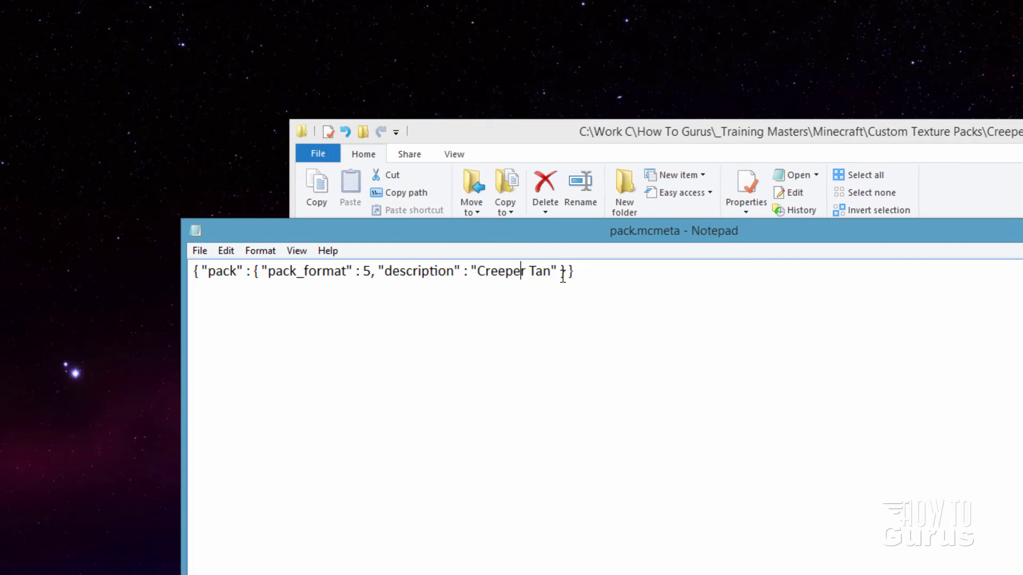
{"action": "double_click", "coordinate": [368, 273]}
{"action": "left_click", "coordinate": [372, 275]}
{"action": "key", "text": "alt+F4"}
Archive assets, pack.mcmeta and pack.png with 7-Zip as Creeper Tan.zip.
{"action": "left_click", "coordinate": [339, 319]}
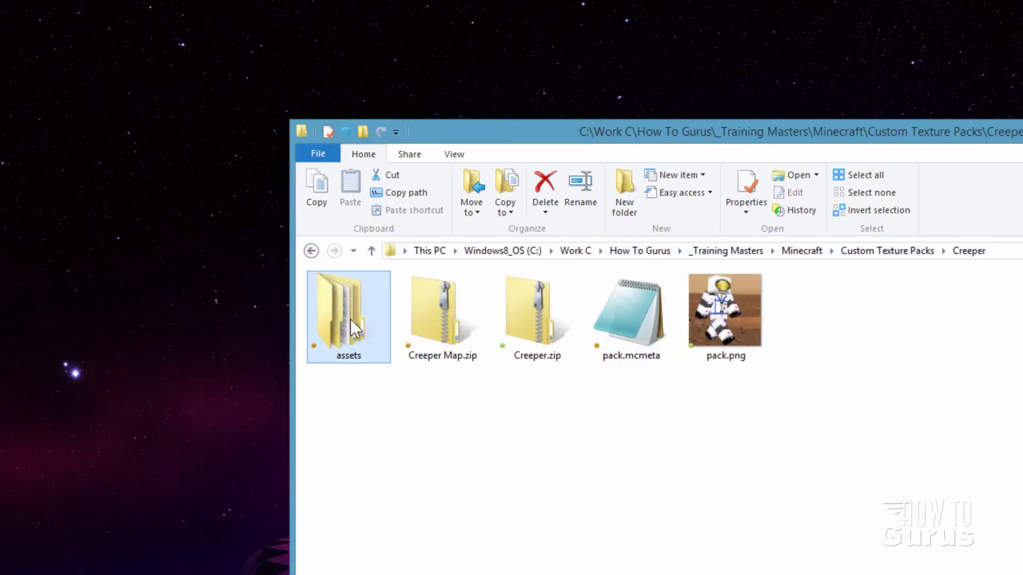
{"action": "left_click", "coordinate": [632, 343], "text": "ctrl"}
{"action": "left_click", "coordinate": [708, 344], "text": "ctrl"}
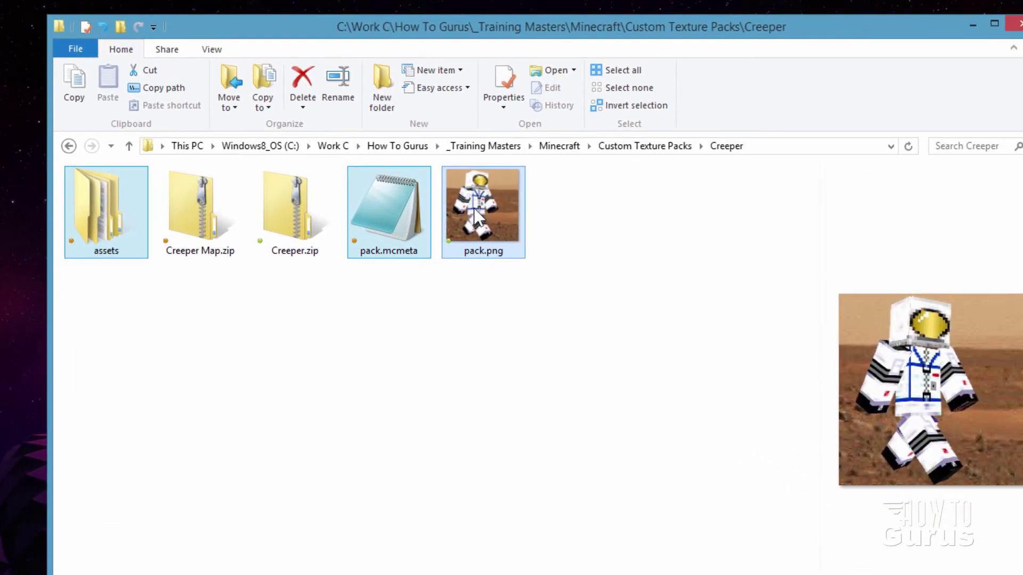
{"action": "right_click", "coordinate": [475, 212]}
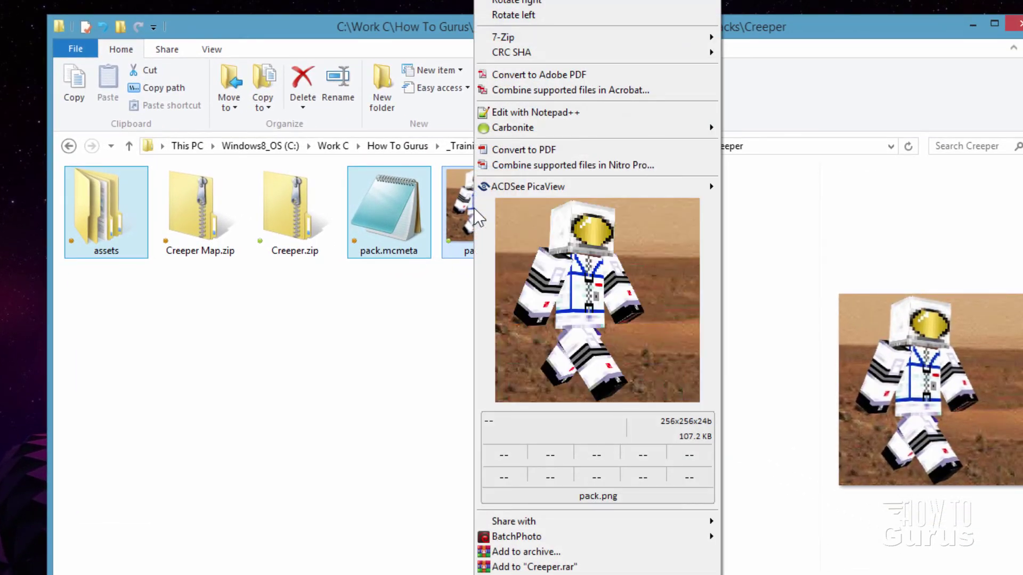
{"action": "mouse_move", "coordinate": [561, 39]}
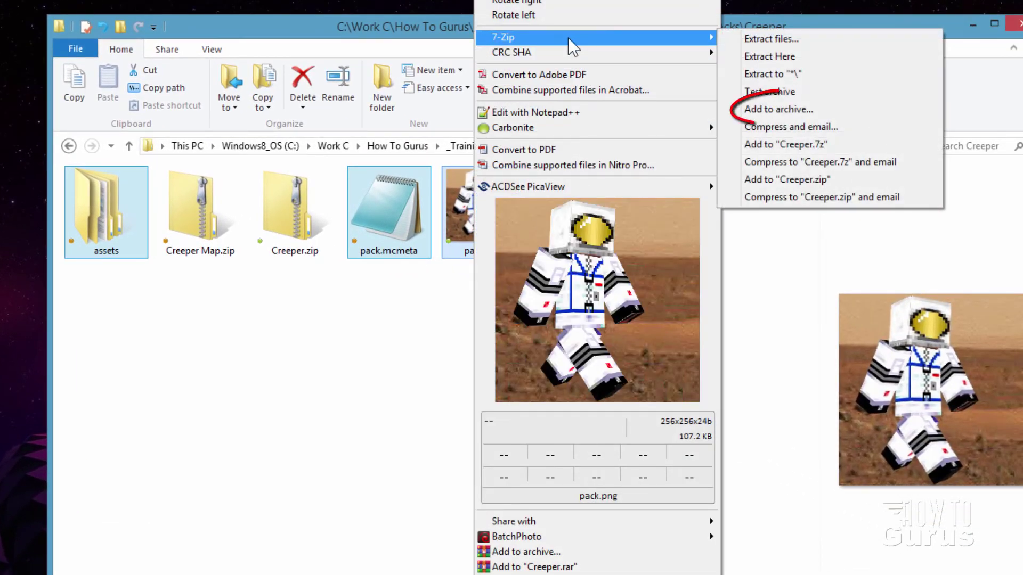
{"action": "left_click", "coordinate": [765, 109]}
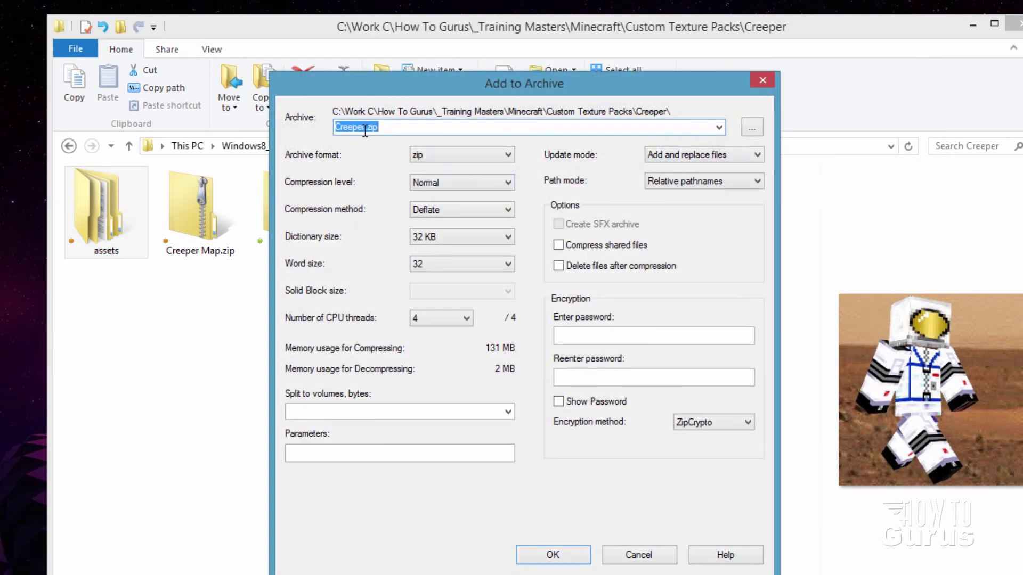
{"action": "left_click", "coordinate": [365, 128]}
{"action": "type", "text": "Tan"}
{"action": "left_click", "coordinate": [573, 554]}
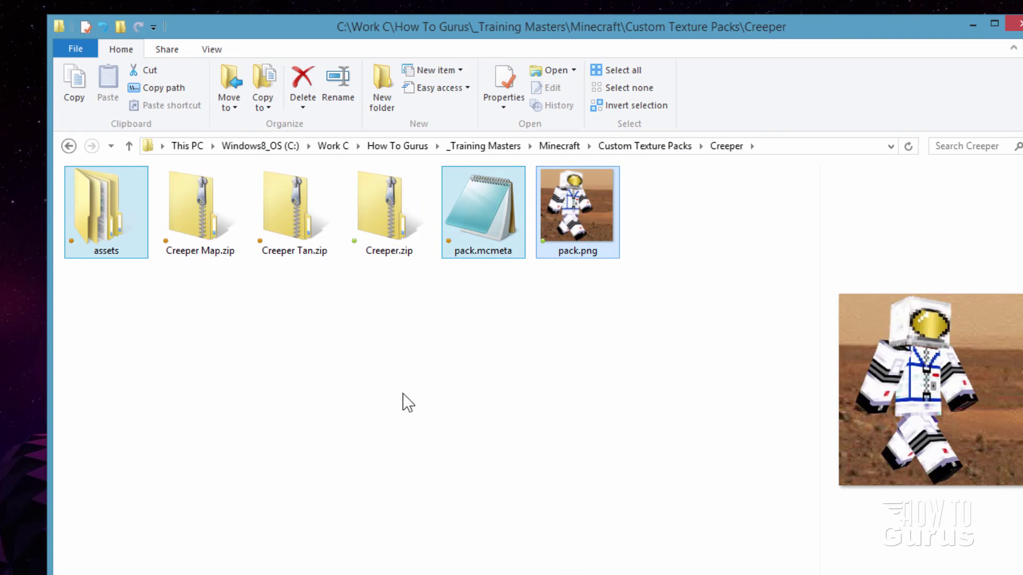
{"action": "left_click", "coordinate": [296, 242]}
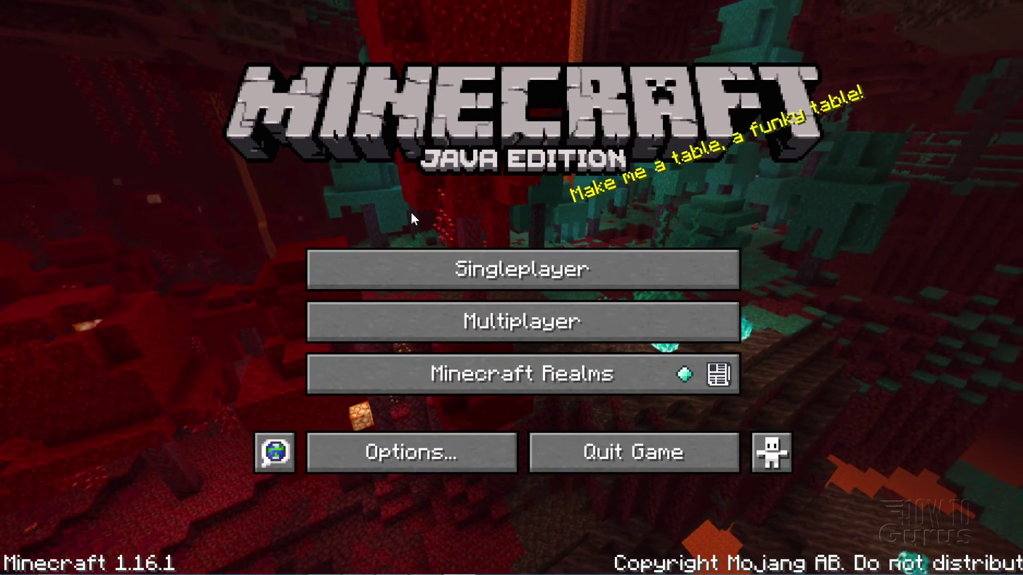
Go to Options, then Resource Packs on the Minecraft title screen.
{"action": "left_click", "coordinate": [439, 454]}
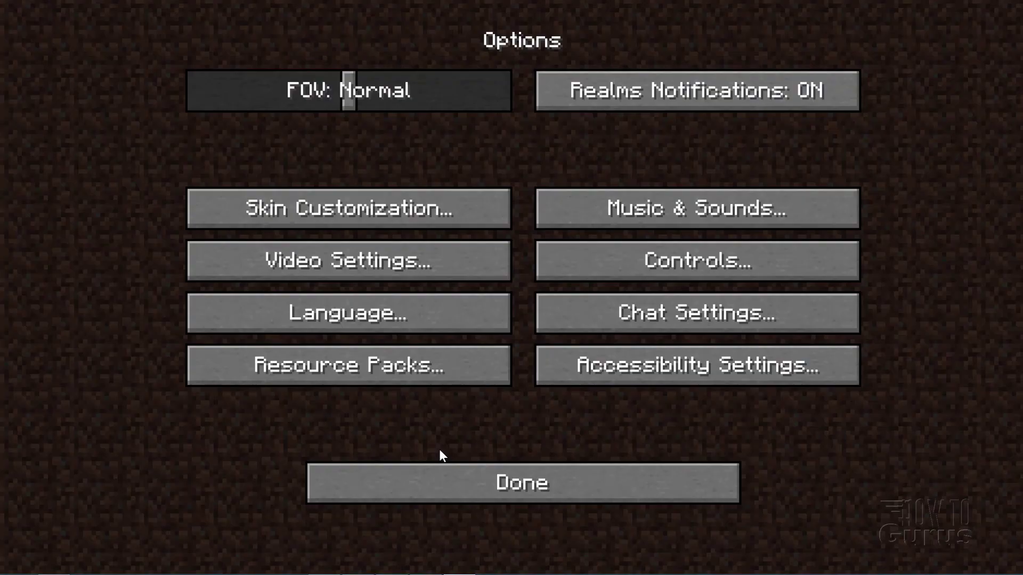
{"action": "left_click", "coordinate": [340, 376]}
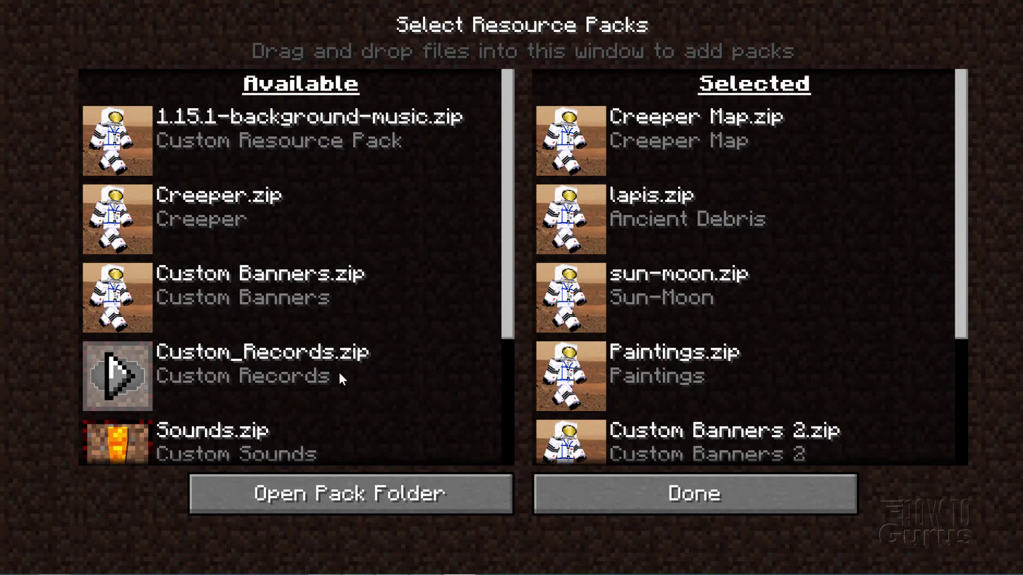
Open Minecraft's resourcepacks folder and reposition its window lower on screen.
{"action": "left_click", "coordinate": [360, 498]}
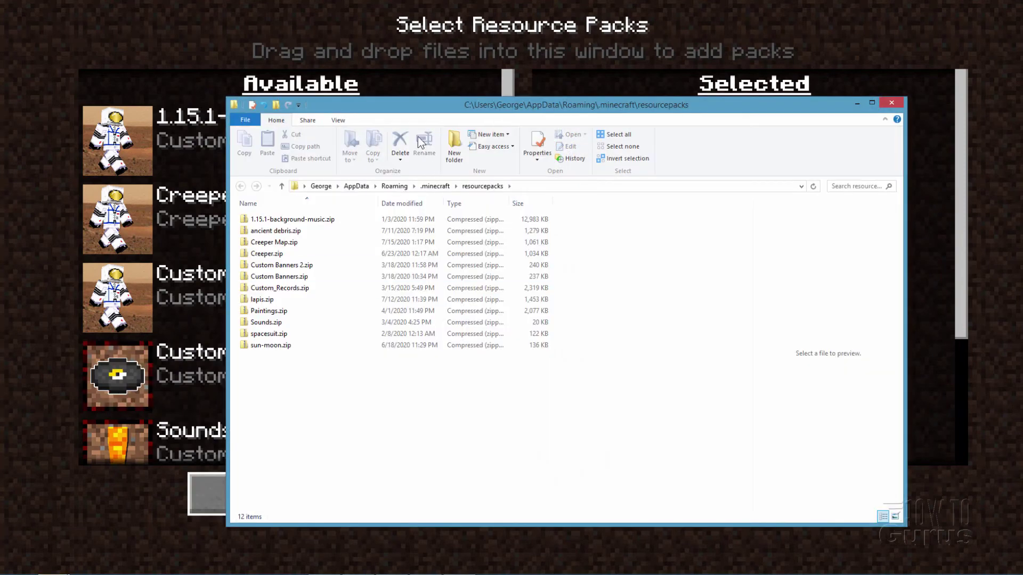
{"action": "left_click_drag", "start_coordinate": [404, 104], "coordinate": [406, 126]}
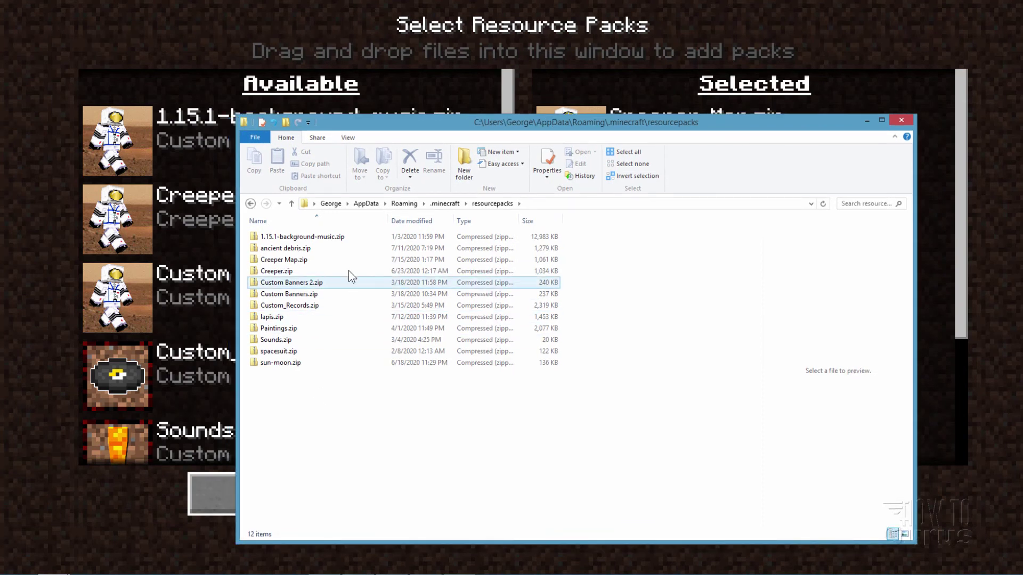
{"action": "left_click", "coordinate": [269, 259]}
{"action": "left_click", "coordinate": [349, 296]}
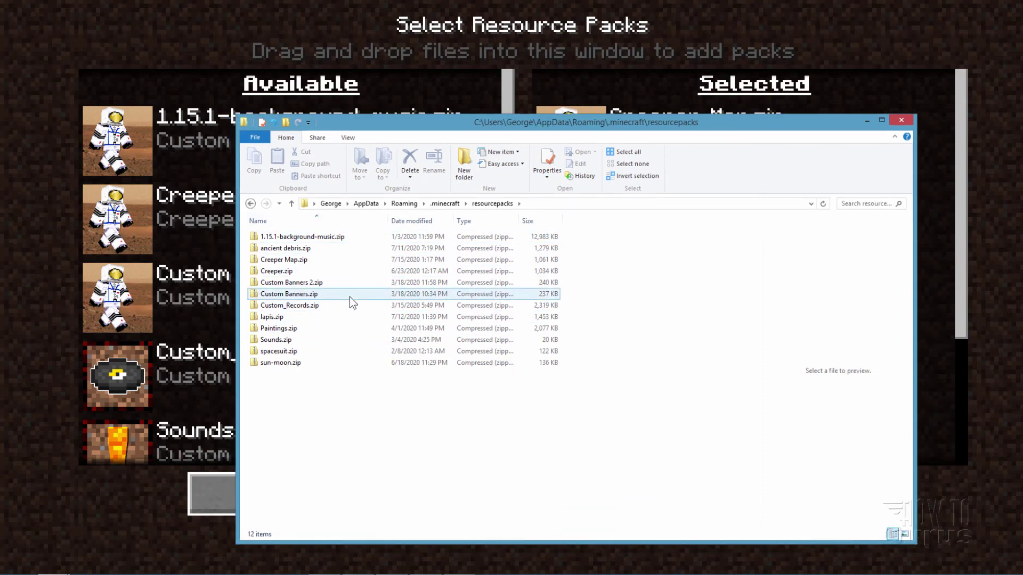
Copy Creeper Tan.zip into resourcepacks, then minimize both Explorer windows.
{"action": "key", "text": "alt+Tab"}
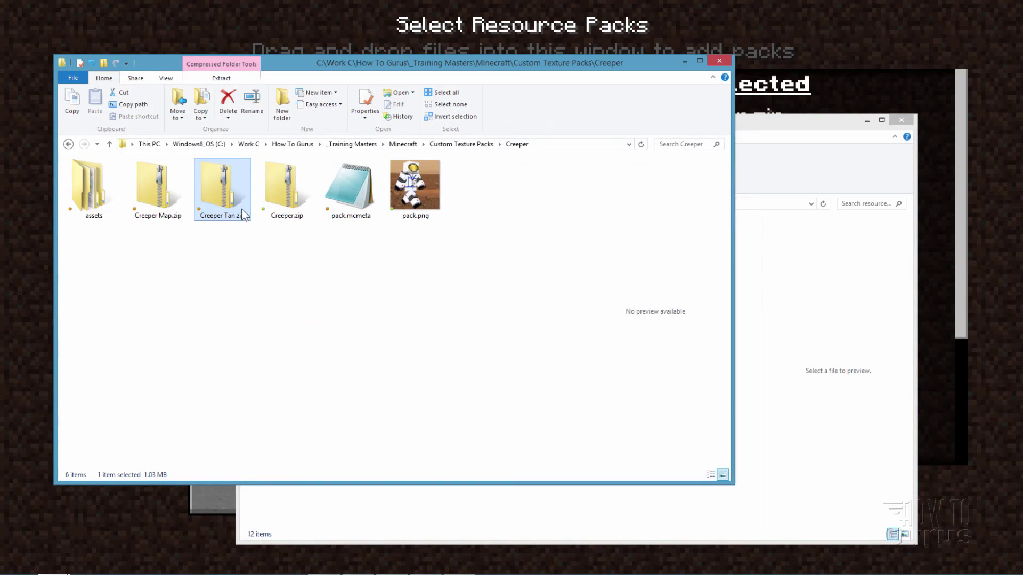
{"action": "left_click_drag", "start_coordinate": [243, 215], "coordinate": [749, 321]}
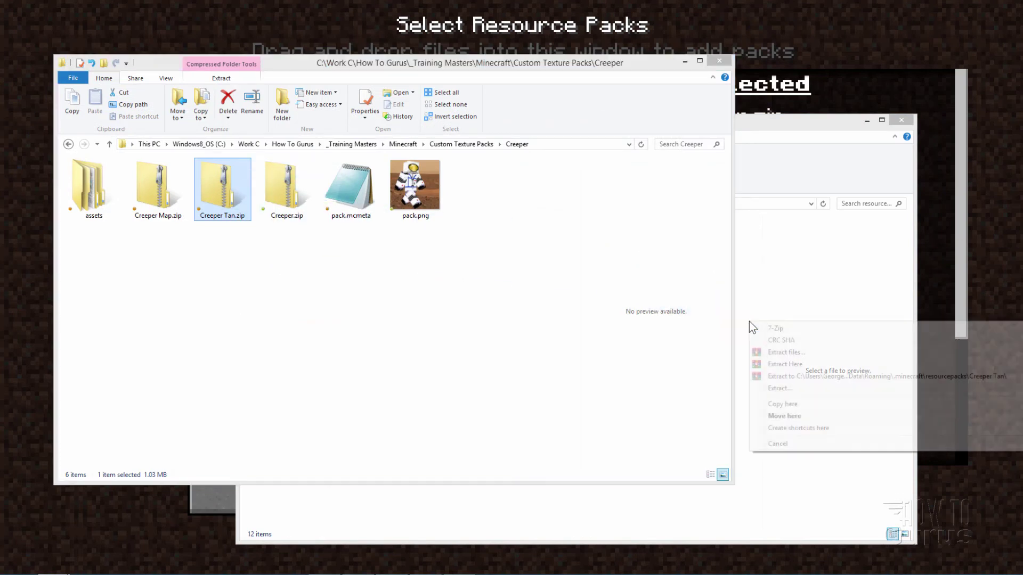
{"action": "left_click", "coordinate": [802, 404]}
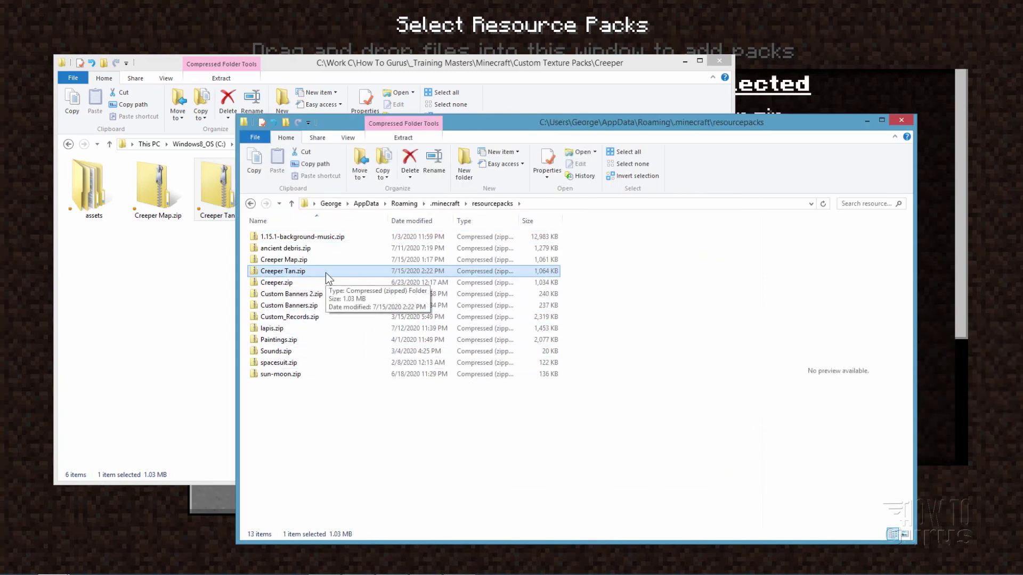
{"action": "left_click", "coordinate": [867, 122]}
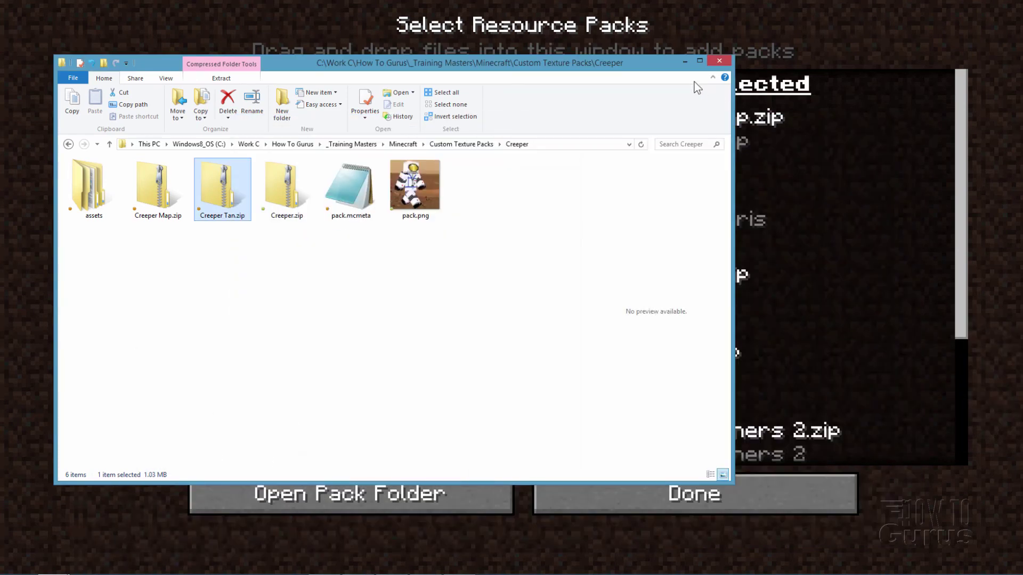
{"action": "left_click", "coordinate": [686, 60]}
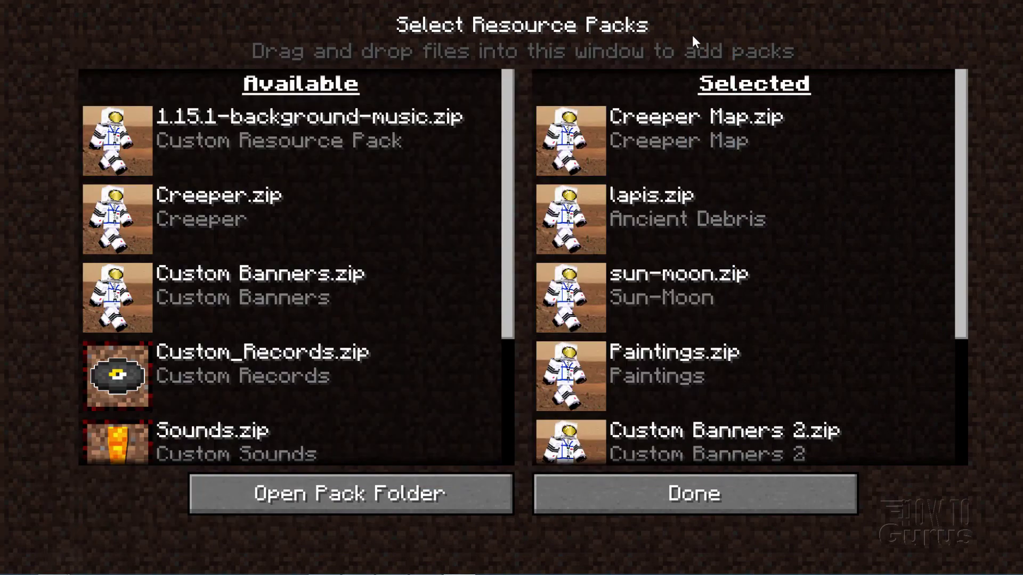
Swap Creeper Map.zip for Creeper Tan.zip among the selected resource packs.
{"action": "left_click", "coordinate": [675, 496]}
{"action": "left_click", "coordinate": [530, 483]}
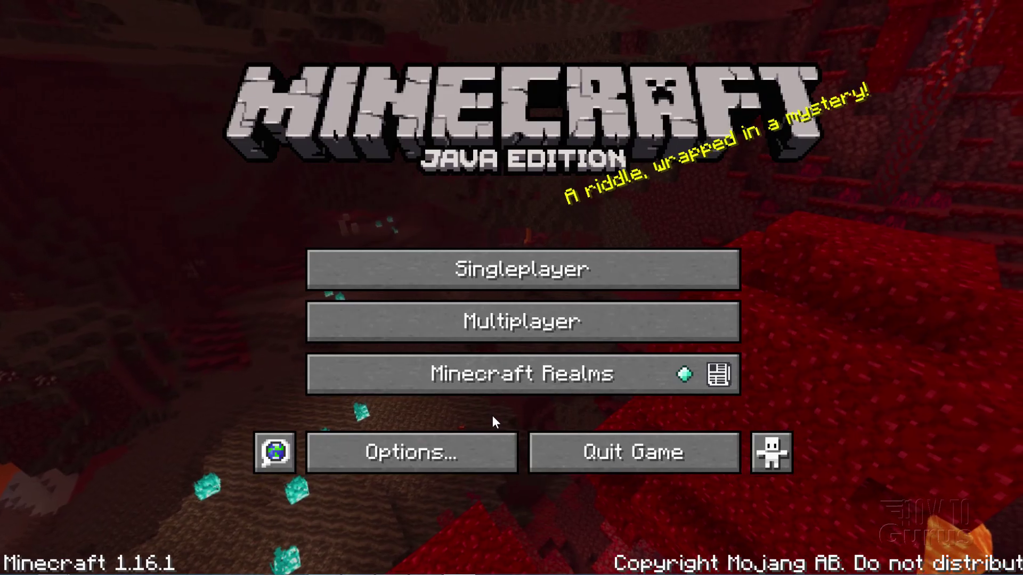
{"action": "left_click", "coordinate": [412, 458]}
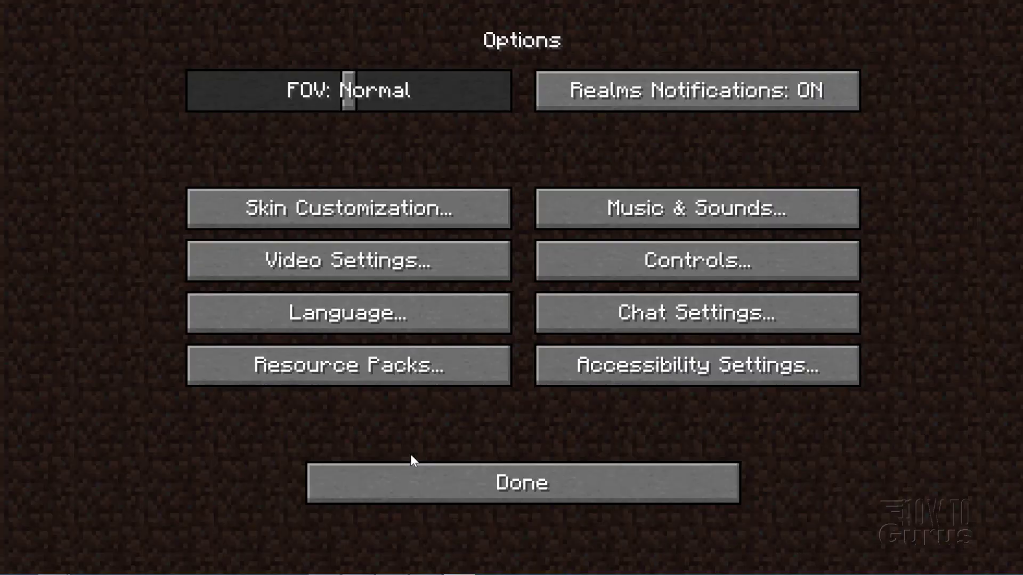
{"action": "left_click", "coordinate": [376, 370]}
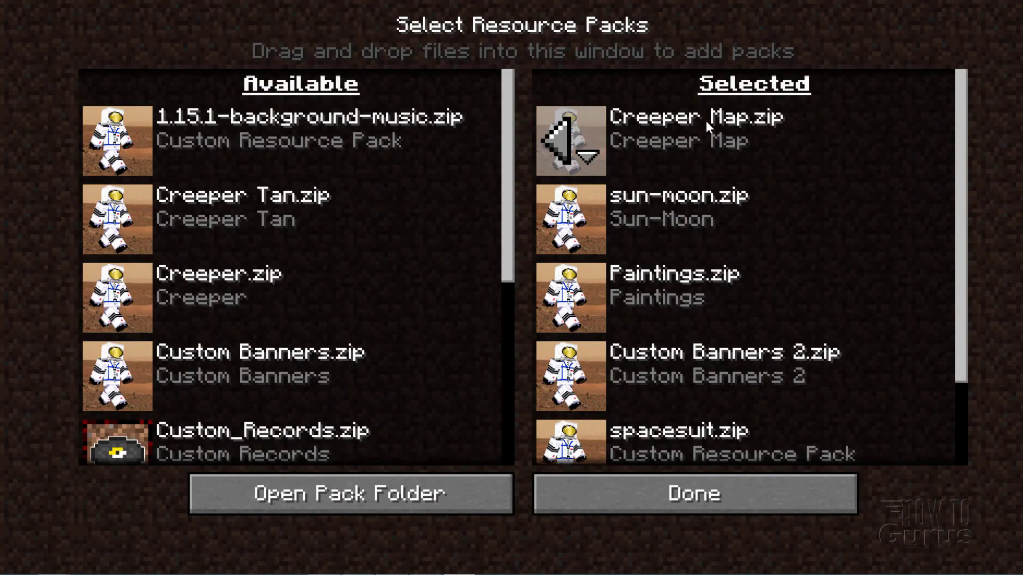
{"action": "left_click", "coordinate": [558, 141]}
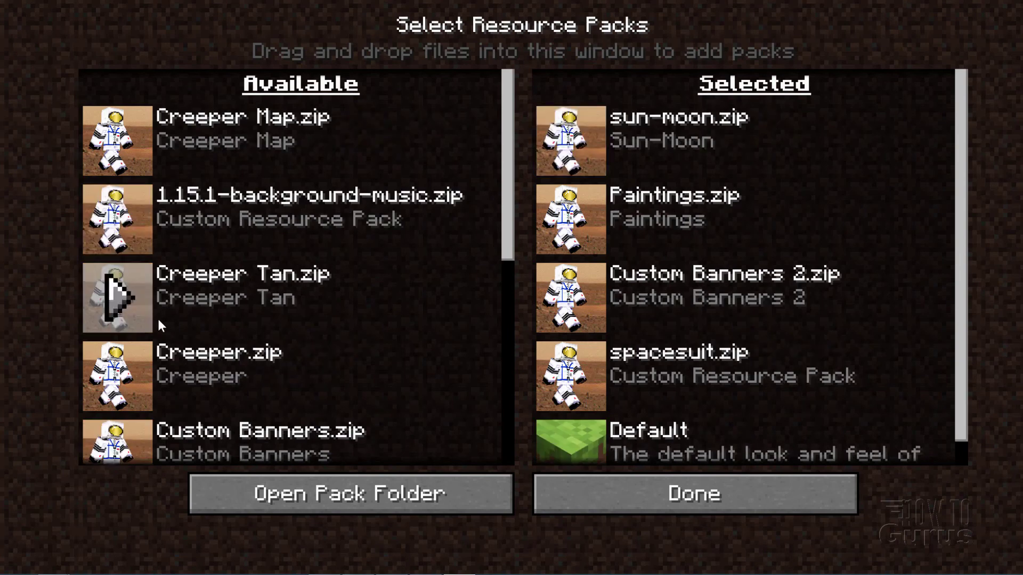
{"action": "left_click", "coordinate": [117, 298]}
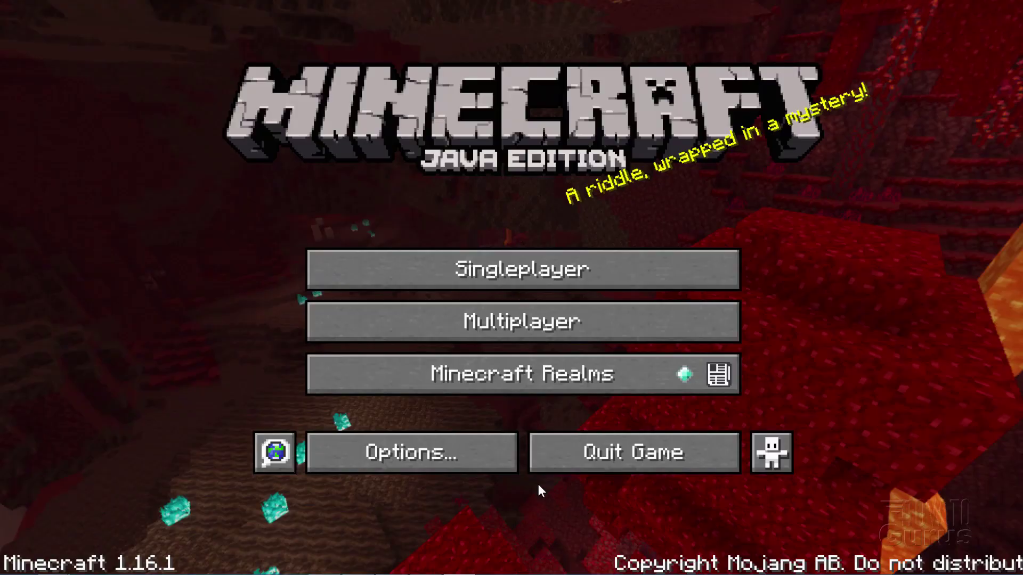
Load the Minecraft World save from the Singleplayer list.
{"action": "left_click", "coordinate": [507, 281]}
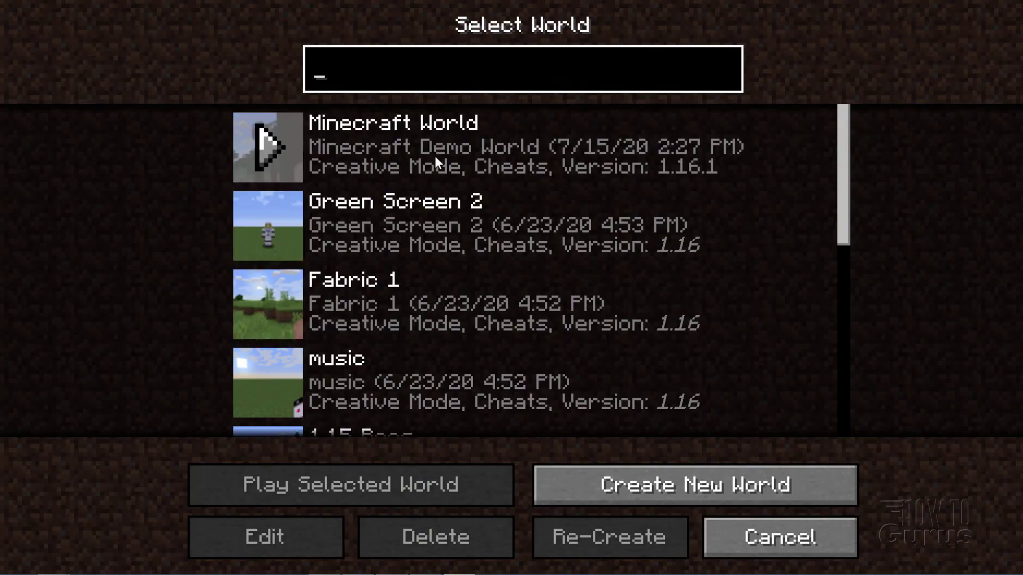
{"action": "left_click", "coordinate": [267, 150]}
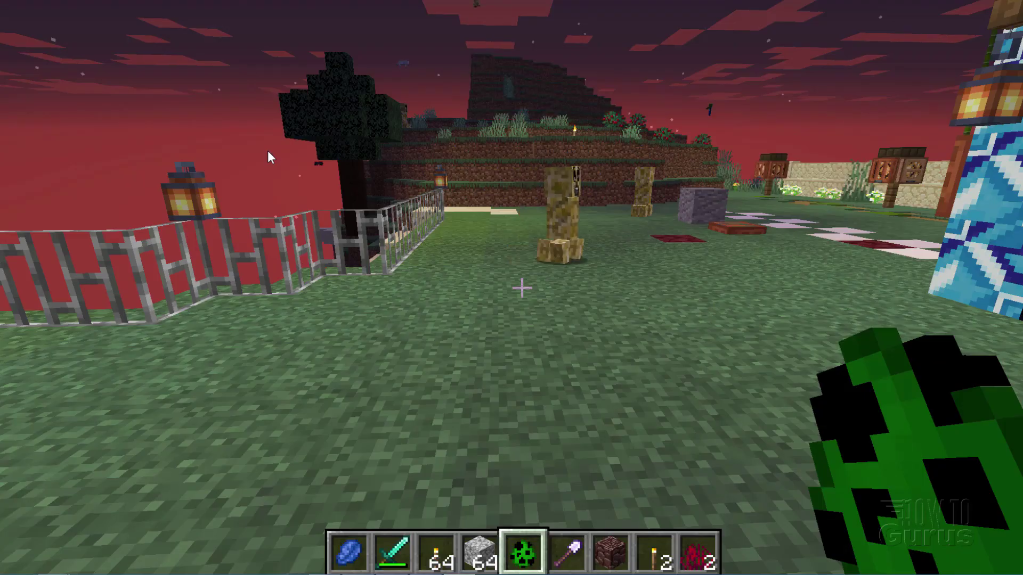